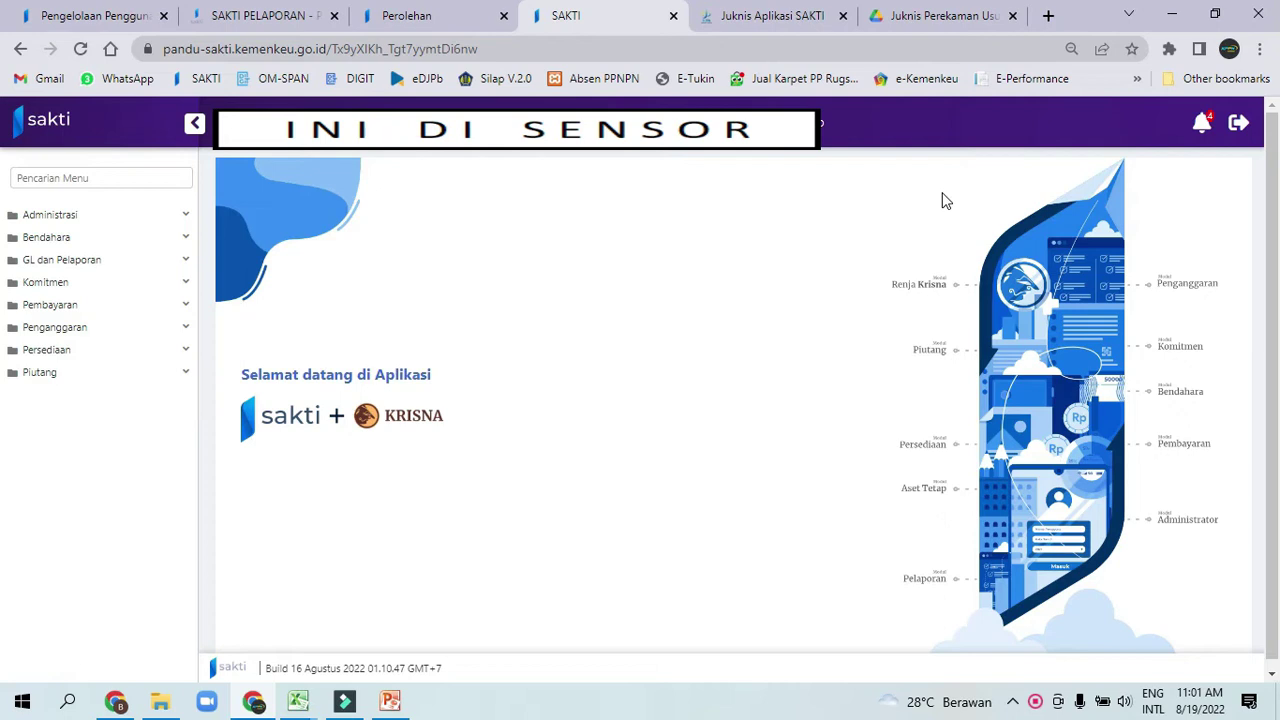
Step: Open the Referensi Kelompok Akun UP page in the Bendahara module's references
click(104, 231)
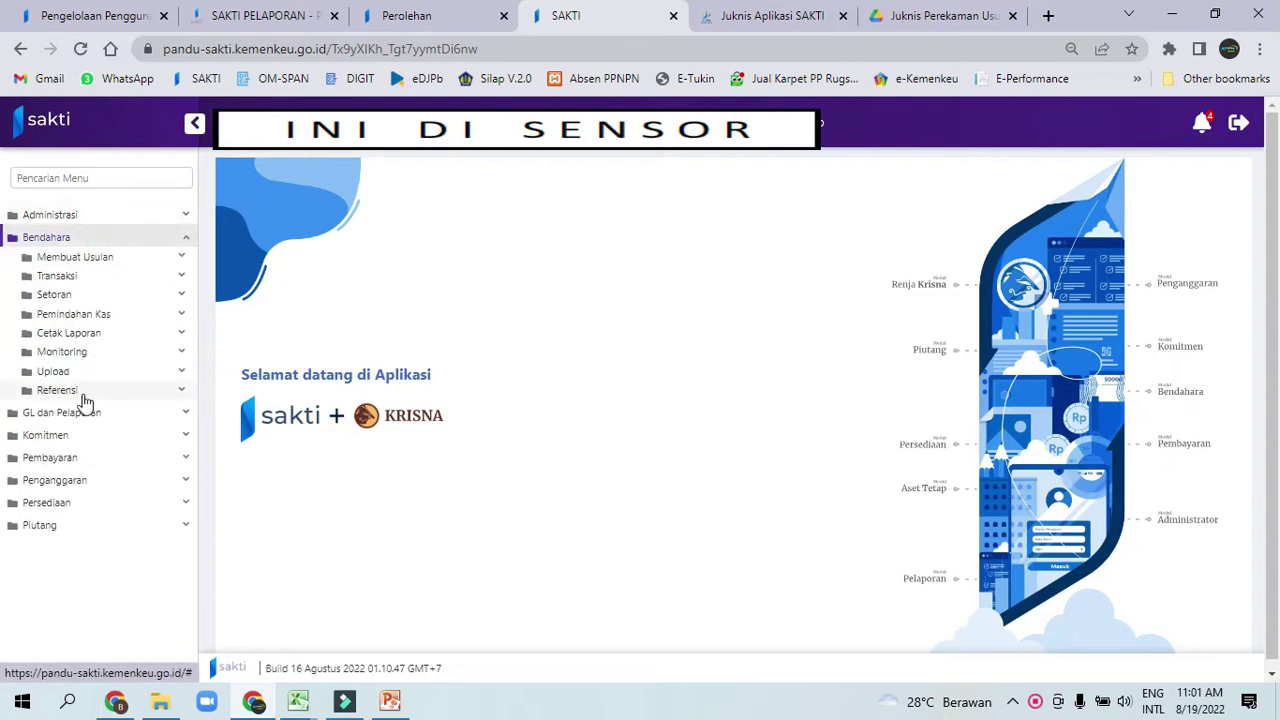
click(85, 398)
click(85, 418)
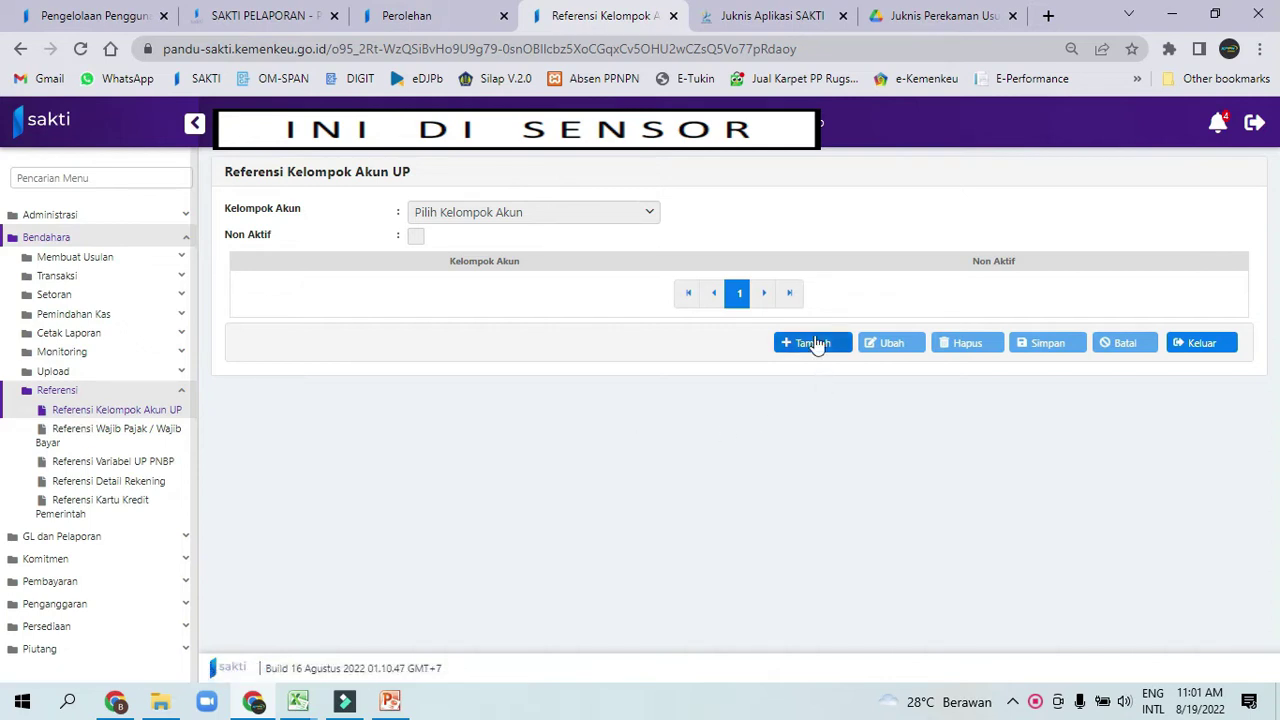
Step: Add account group 5211 - Belanja Barang Operasional to the UP account group reference and save it
click(815, 342)
click(630, 213)
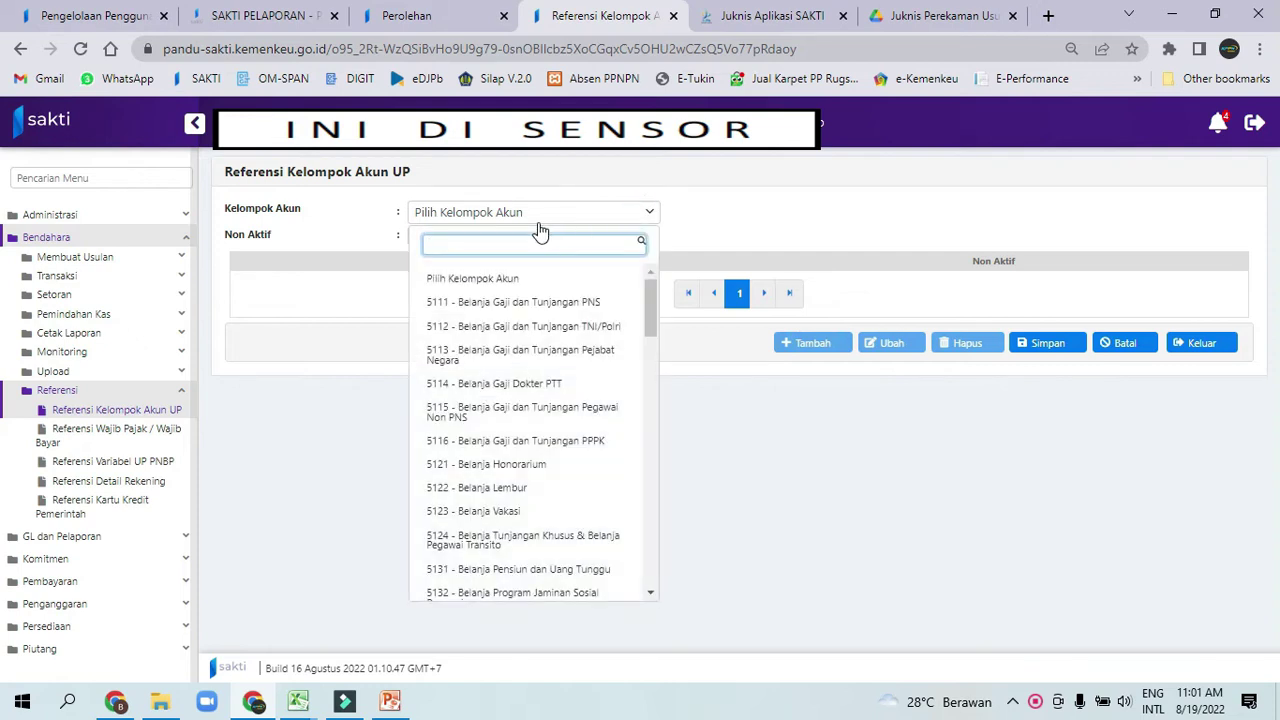
text(521)
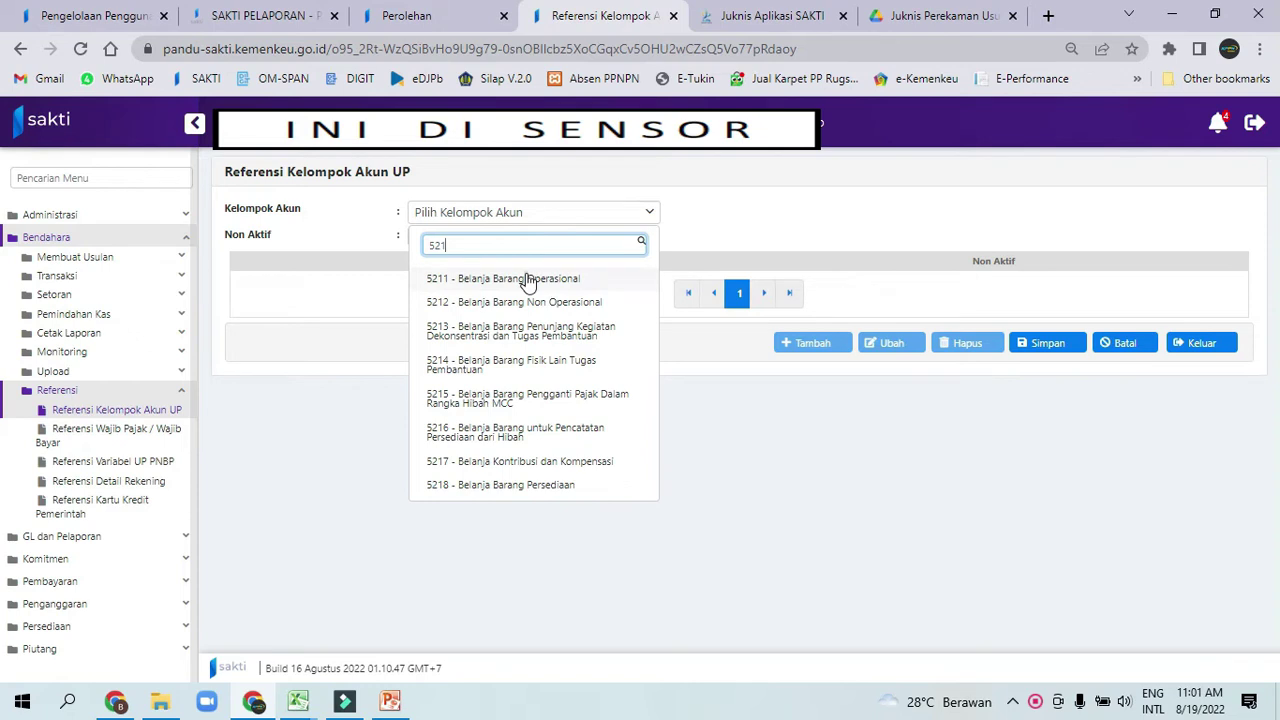
click(528, 281)
click(1042, 345)
click(668, 443)
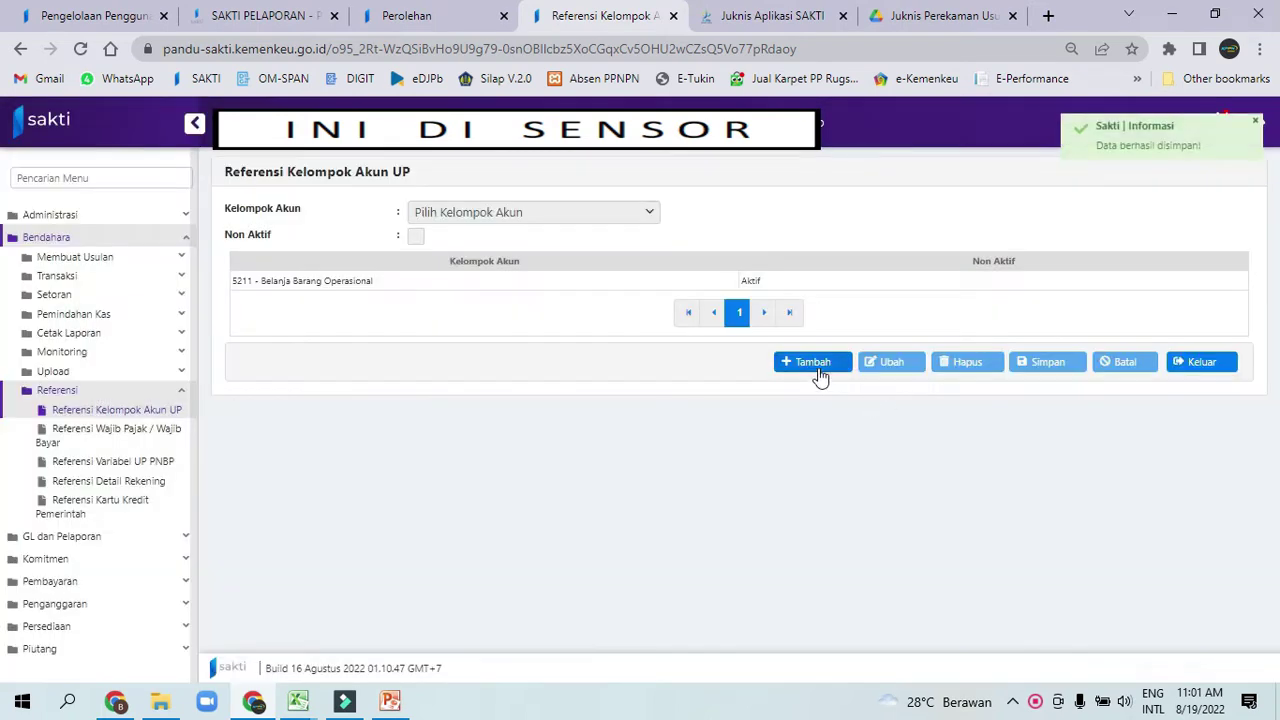
Step: Add account group 5212 - Belanja Barang Non Operasional to the UP reference and save it
click(815, 365)
click(551, 217)
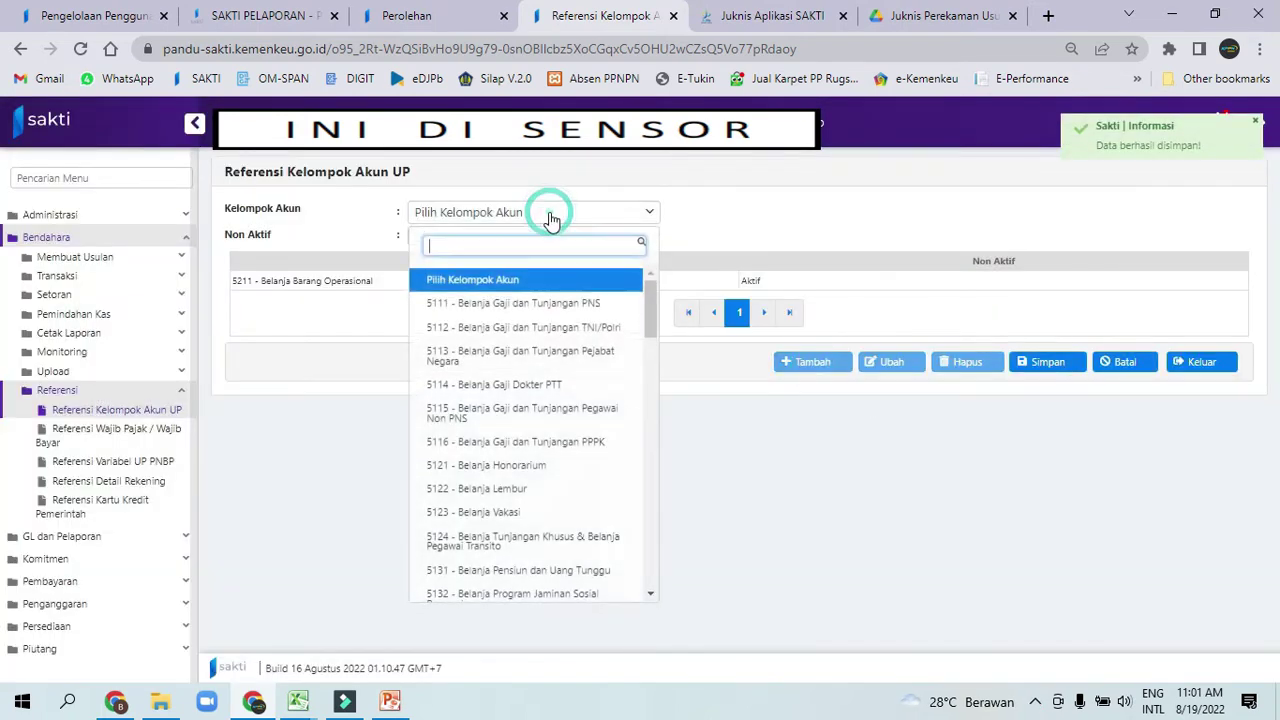
text(5212)
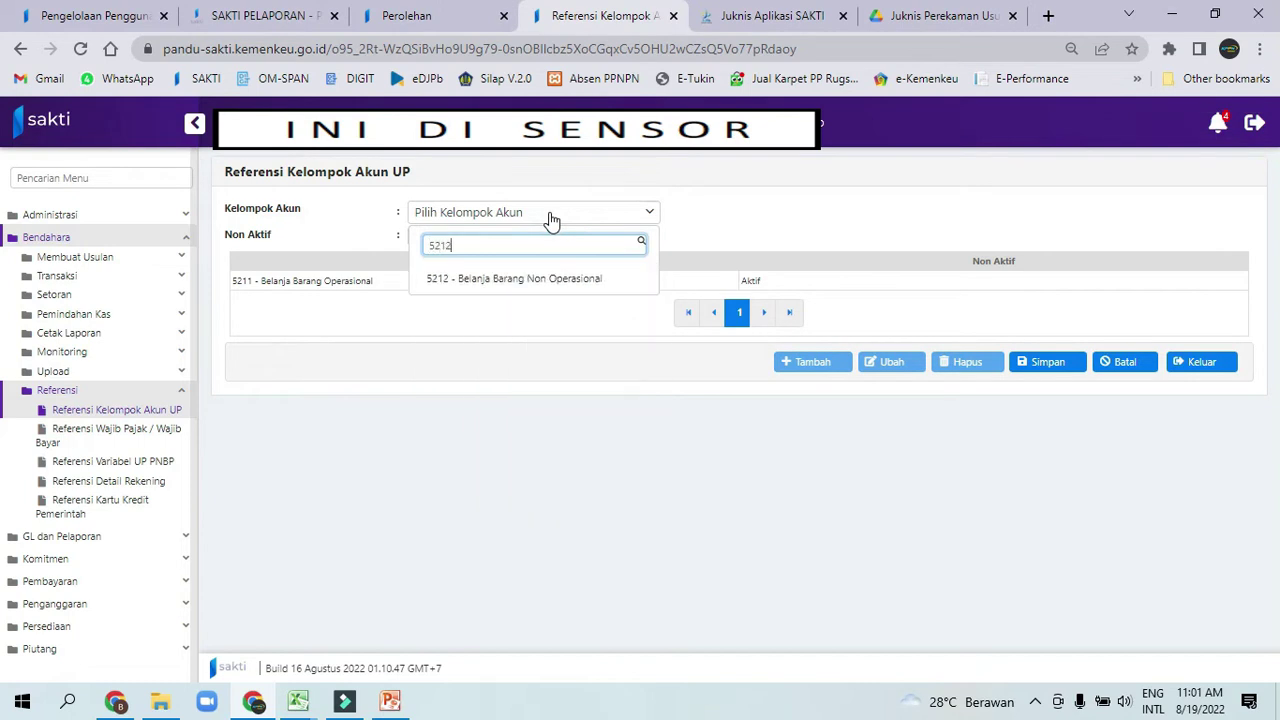
click(506, 284)
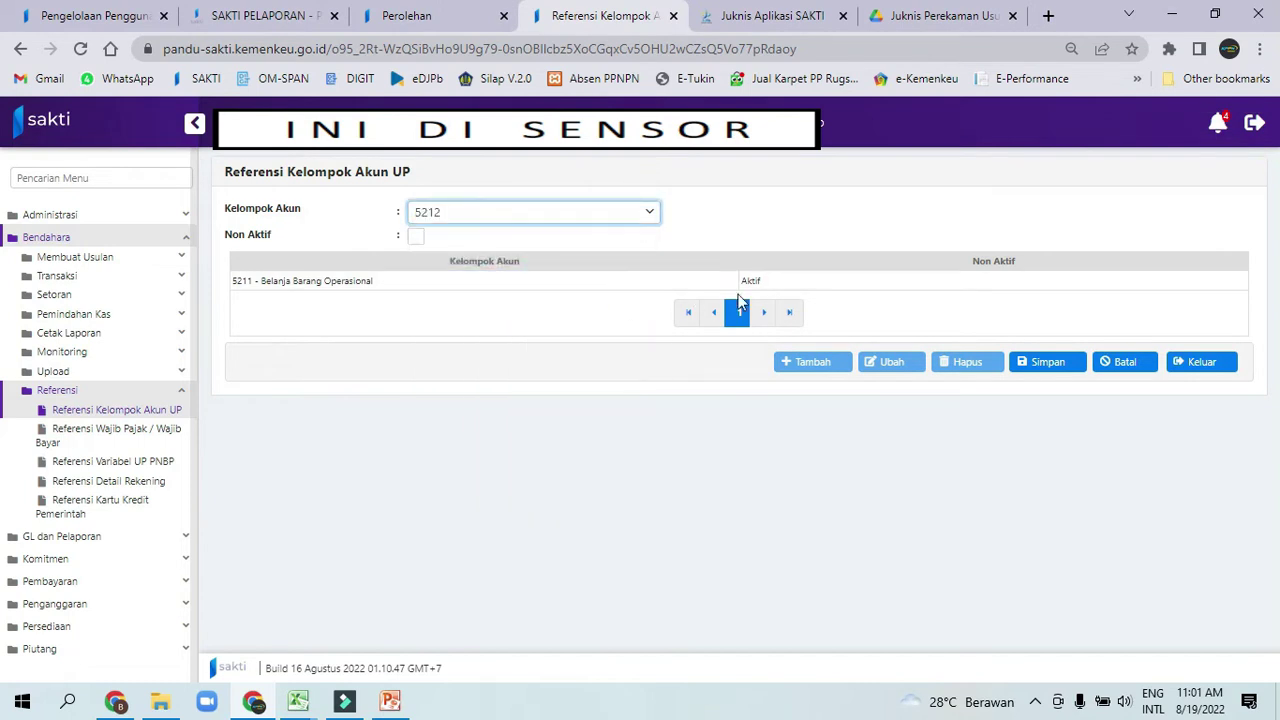
click(1058, 368)
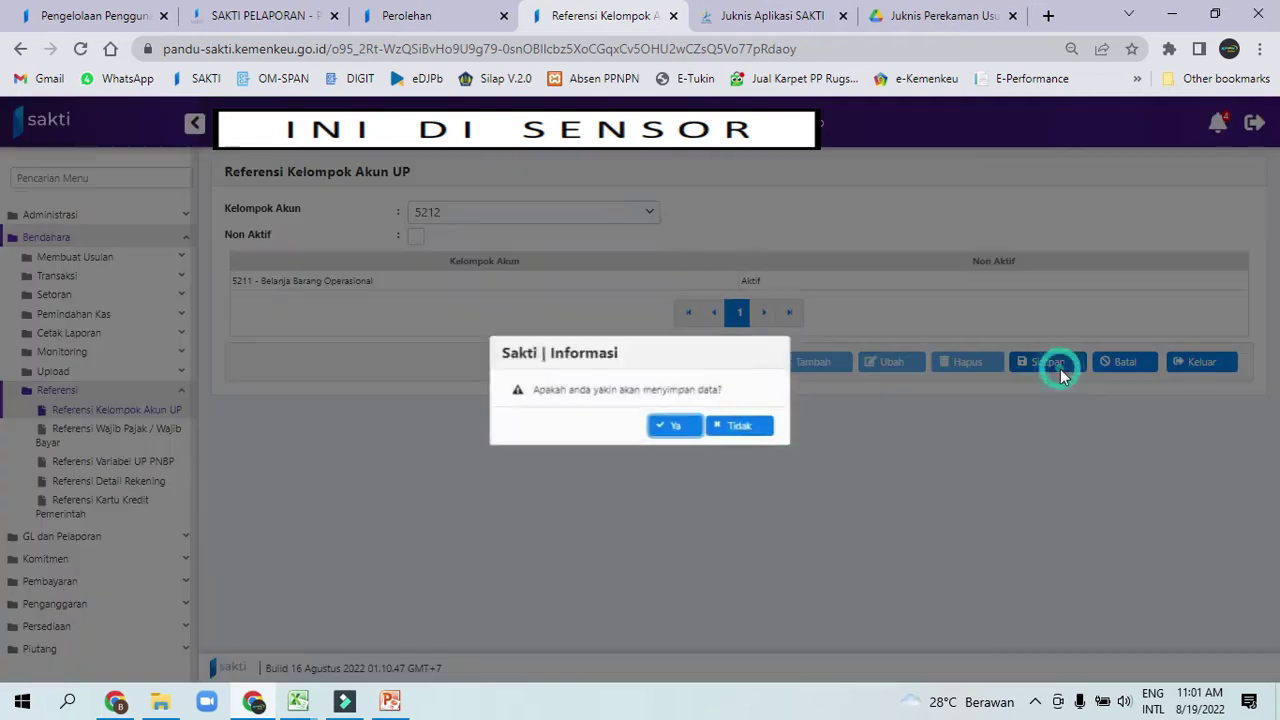
click(670, 427)
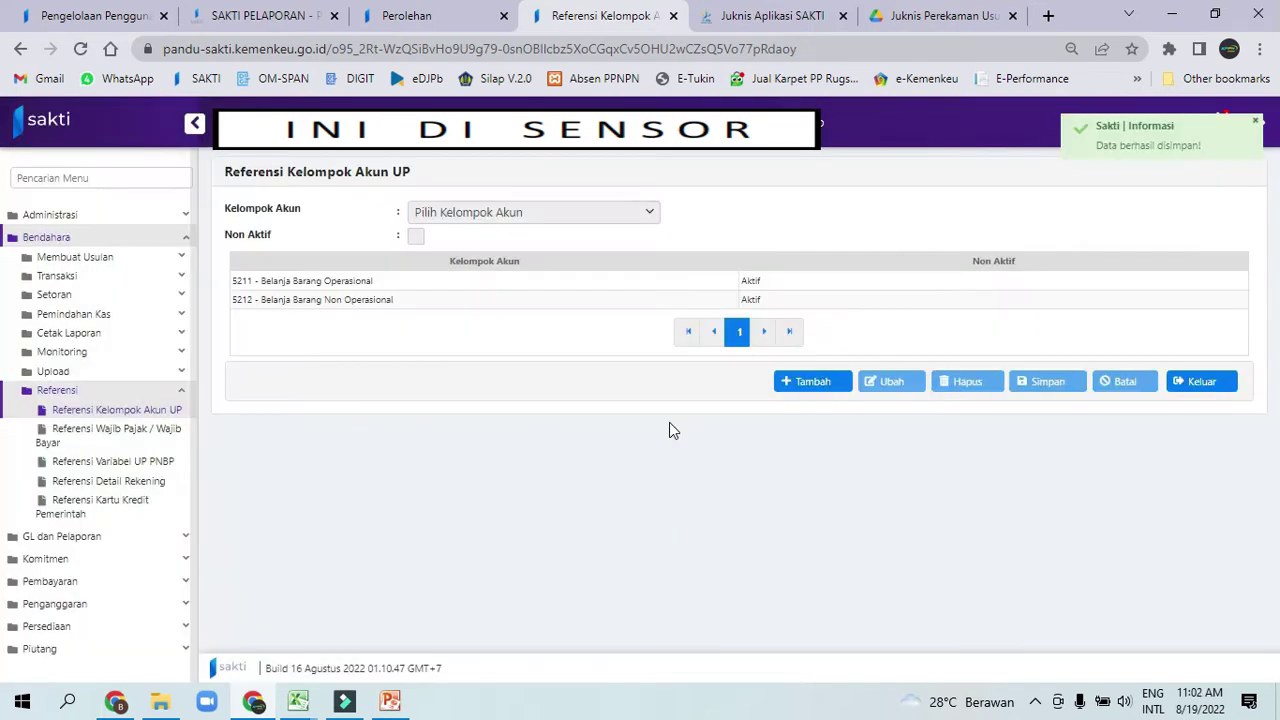
Step: Add account group 5218 - Belanja Barang Persediaan to the UP reference and save it
click(826, 384)
click(525, 214)
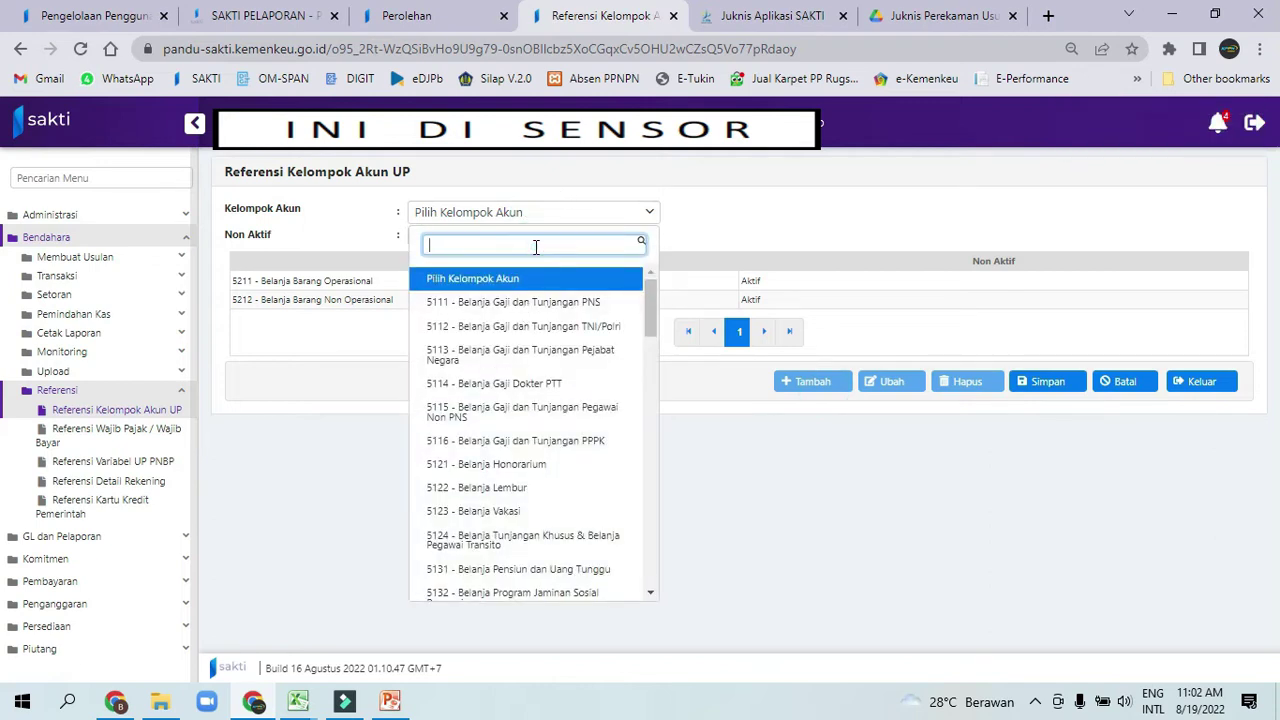
text(521)
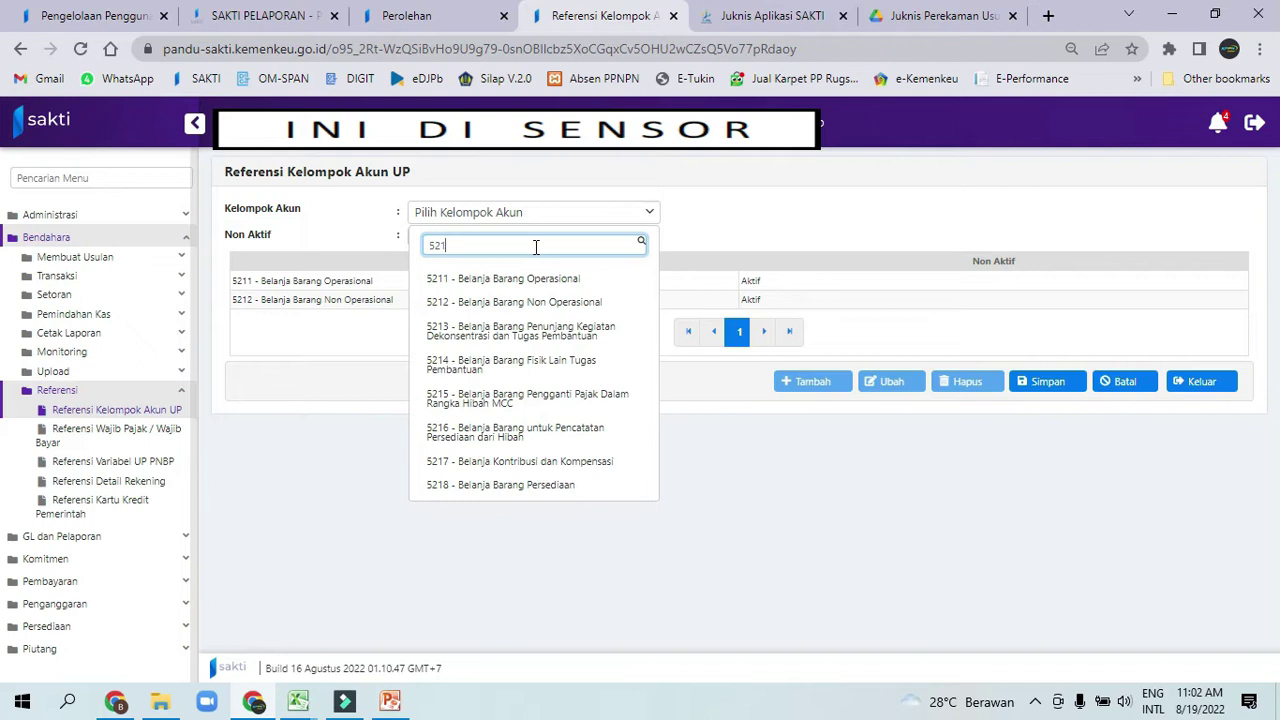
text(8)
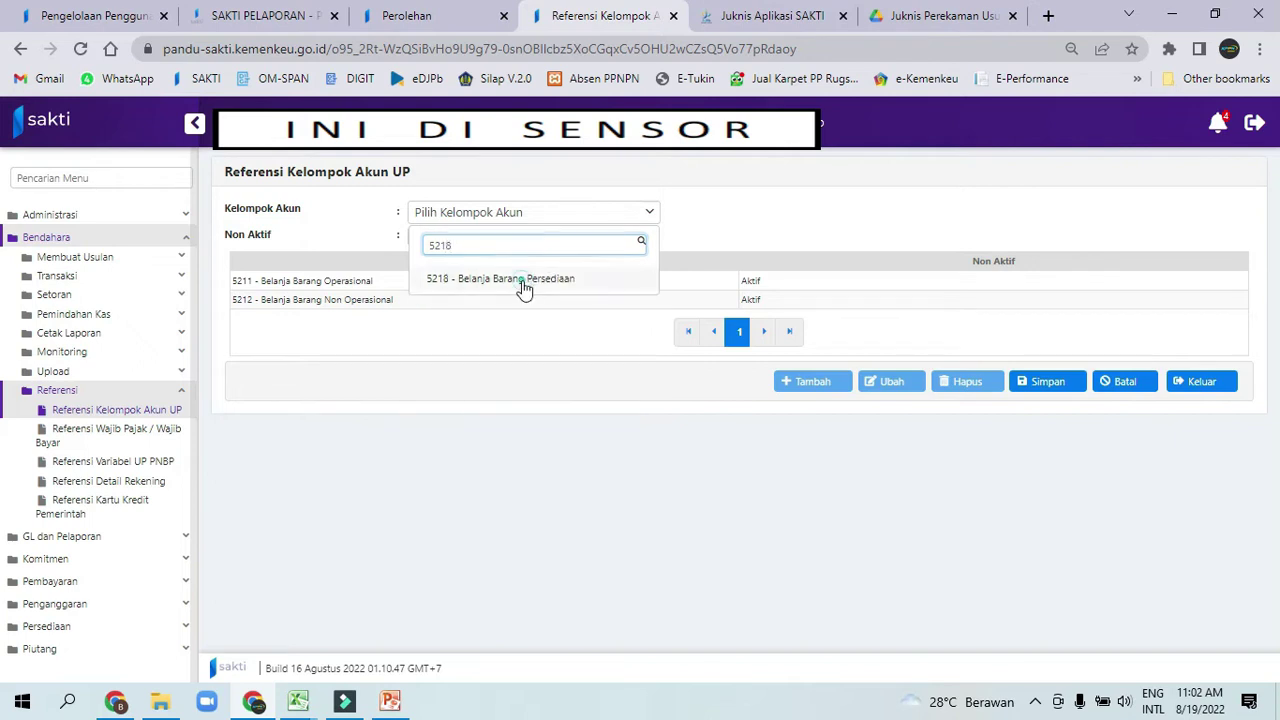
click(527, 282)
click(1063, 388)
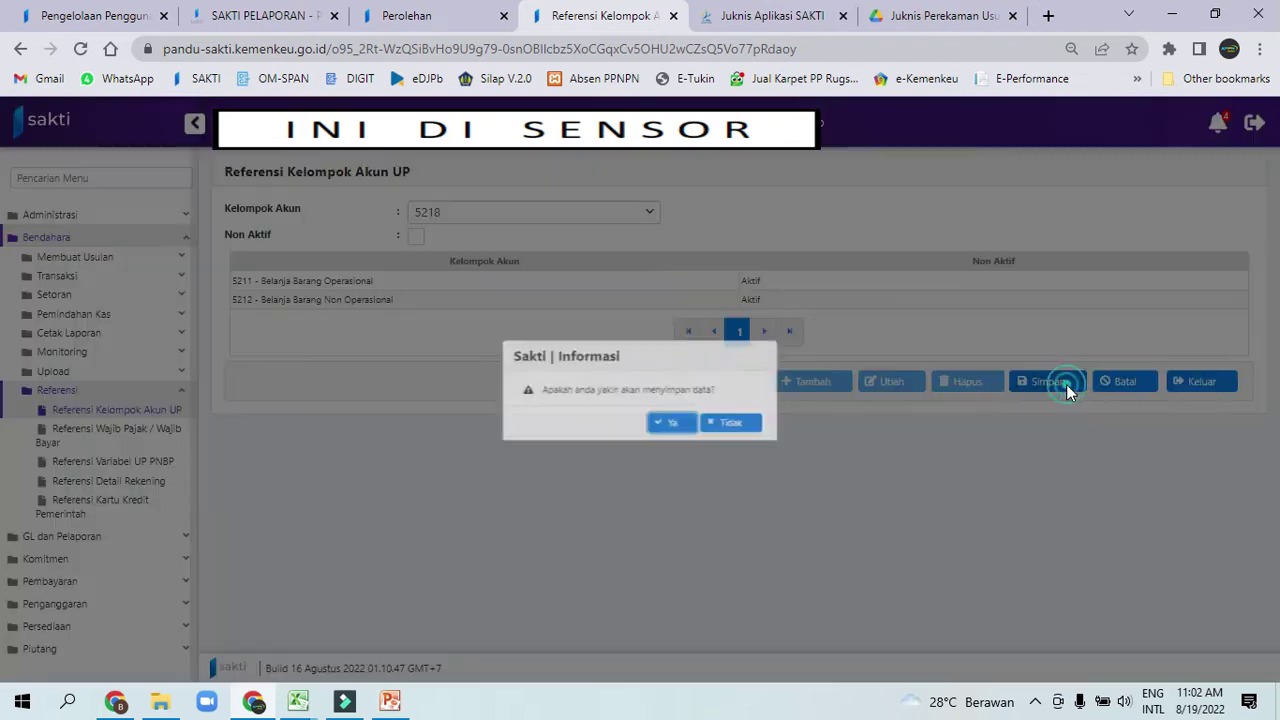
click(675, 427)
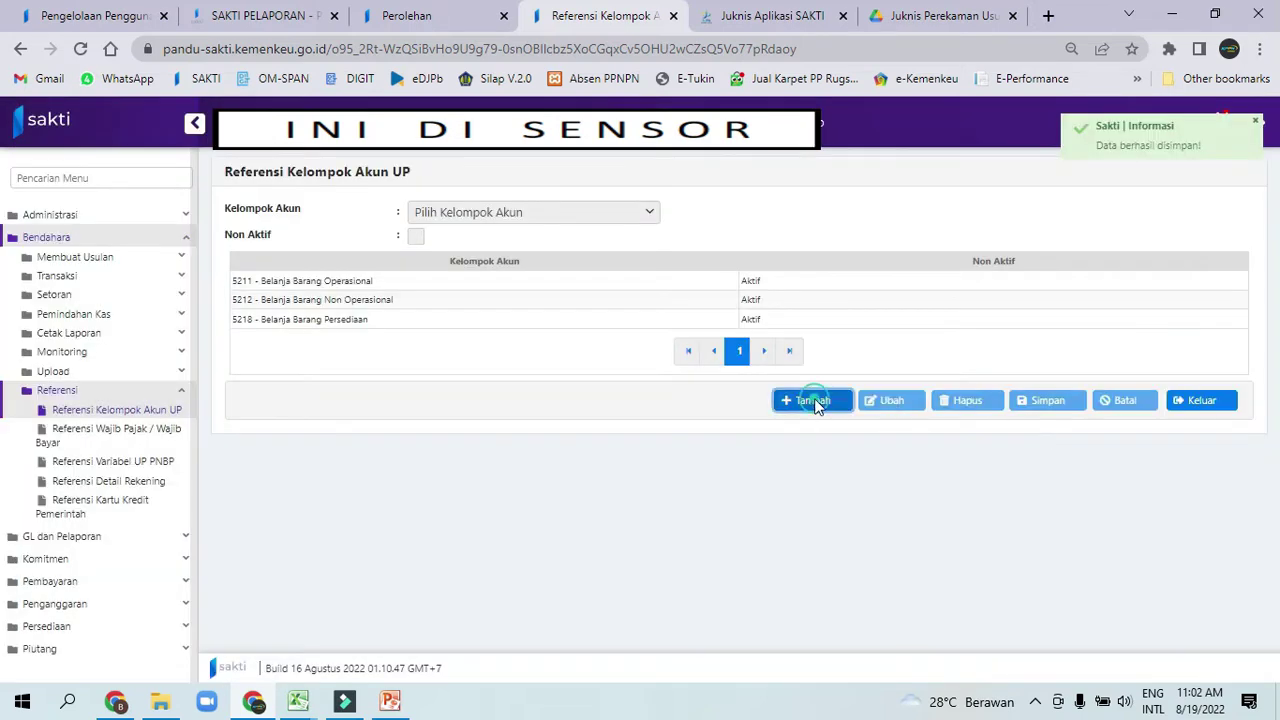
Step: Add account group 5231 - Belanja Pemeliharaan to the UP reference and save it
click(813, 400)
click(565, 212)
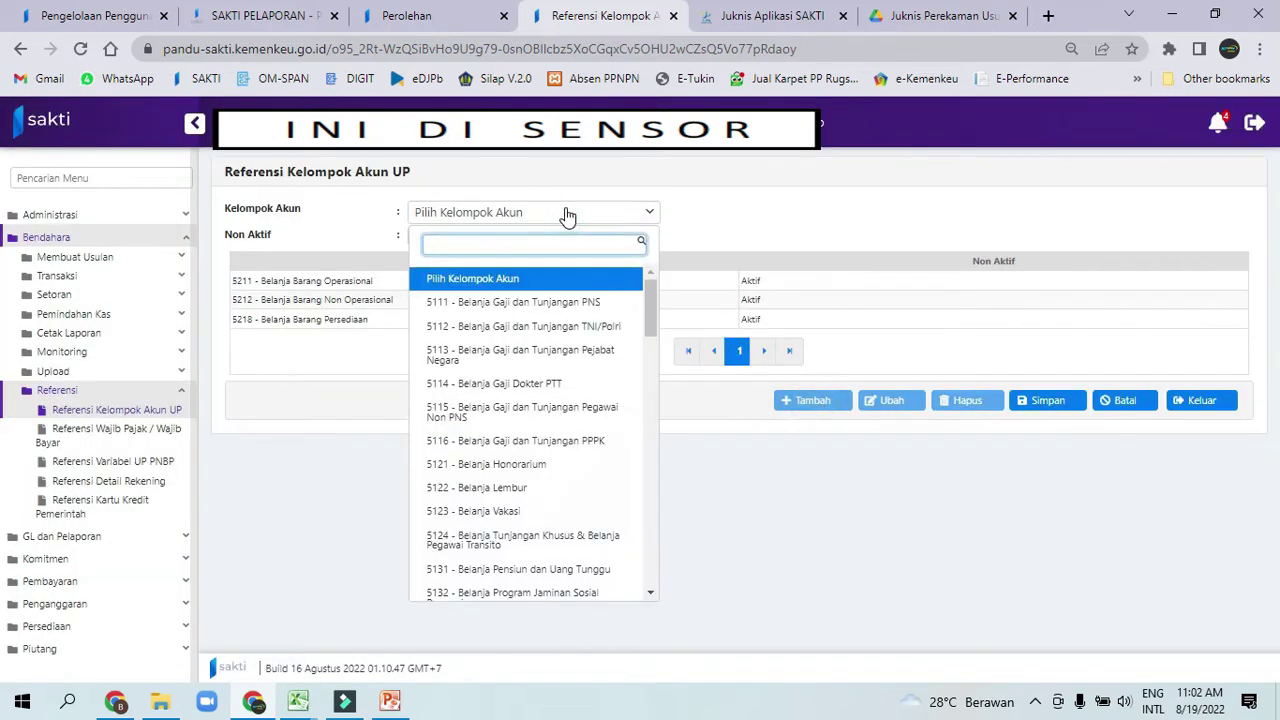
text(5231)
click(506, 279)
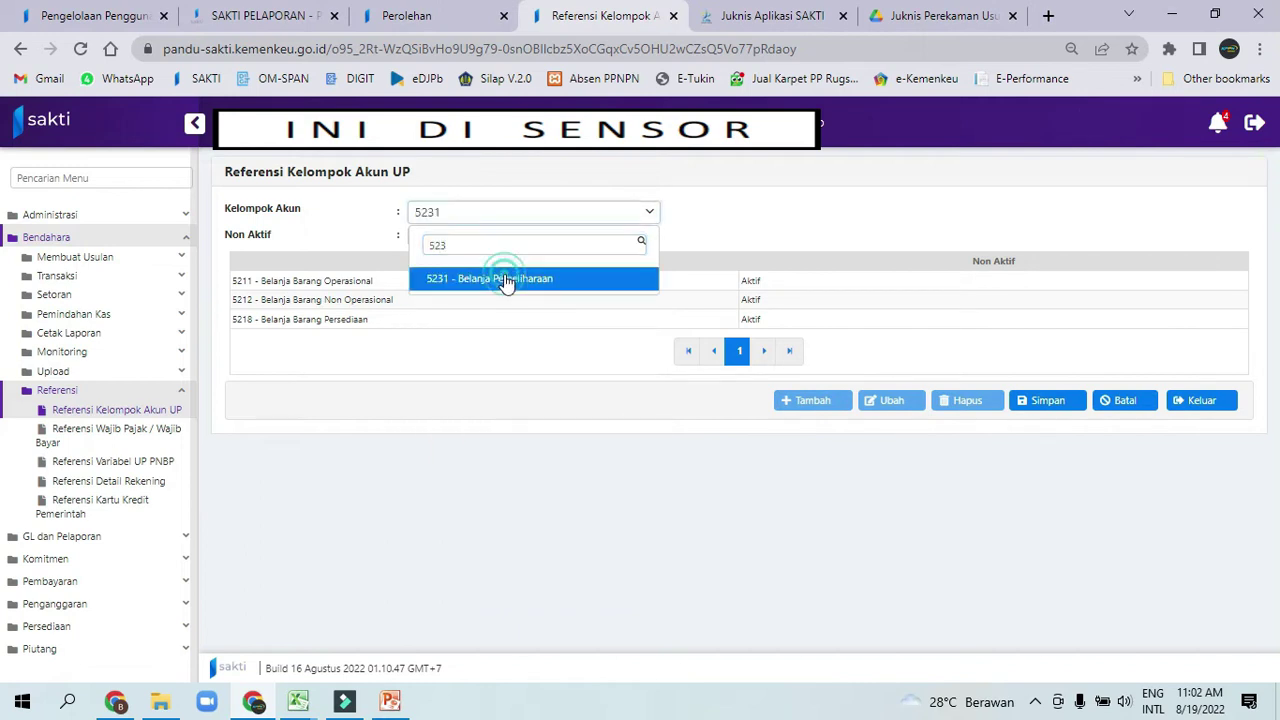
click(1040, 400)
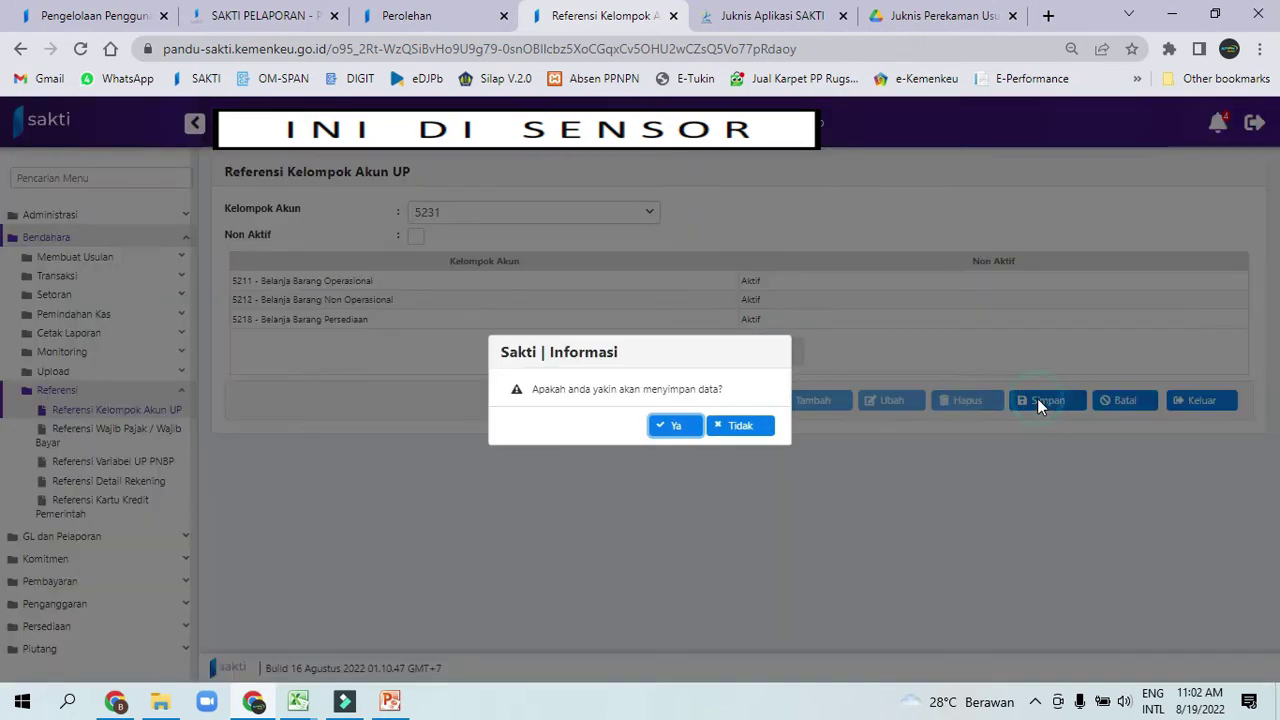
click(663, 424)
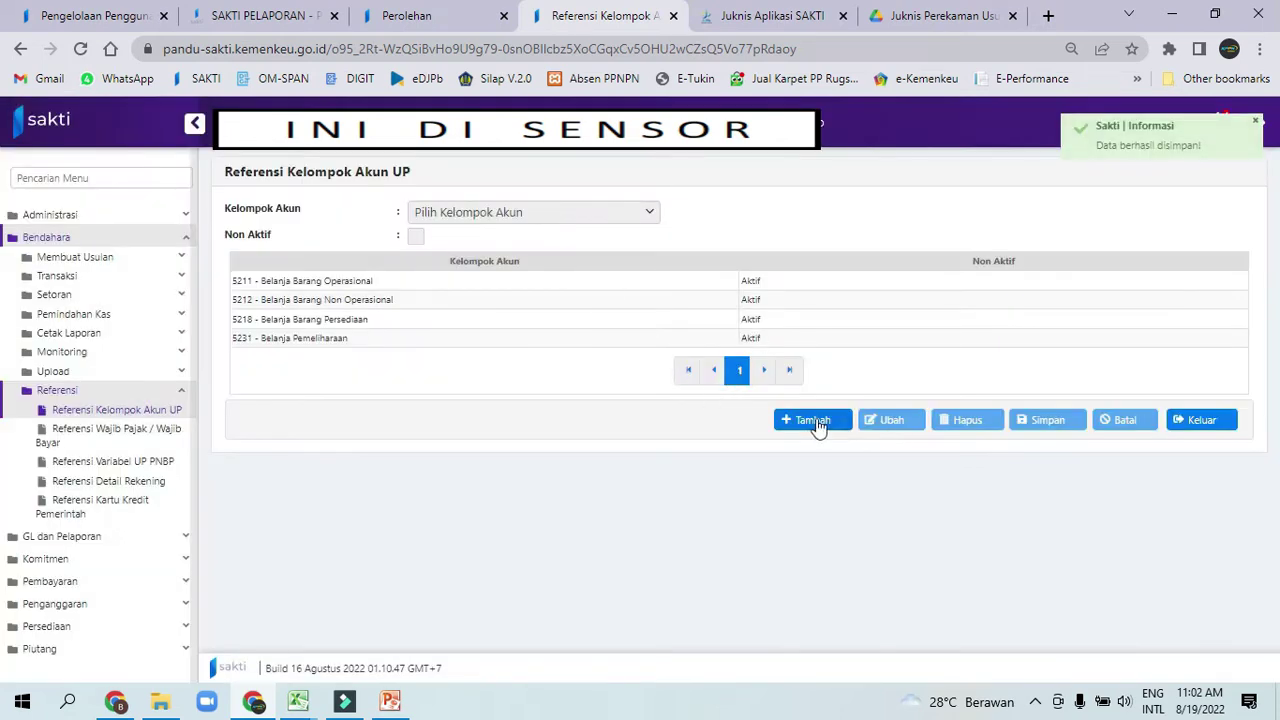
Step: Add account group 5241 - Belanja Perjalanan Dinas Dalam Negeri to the UP reference and save it
click(812, 421)
click(557, 215)
text(524)
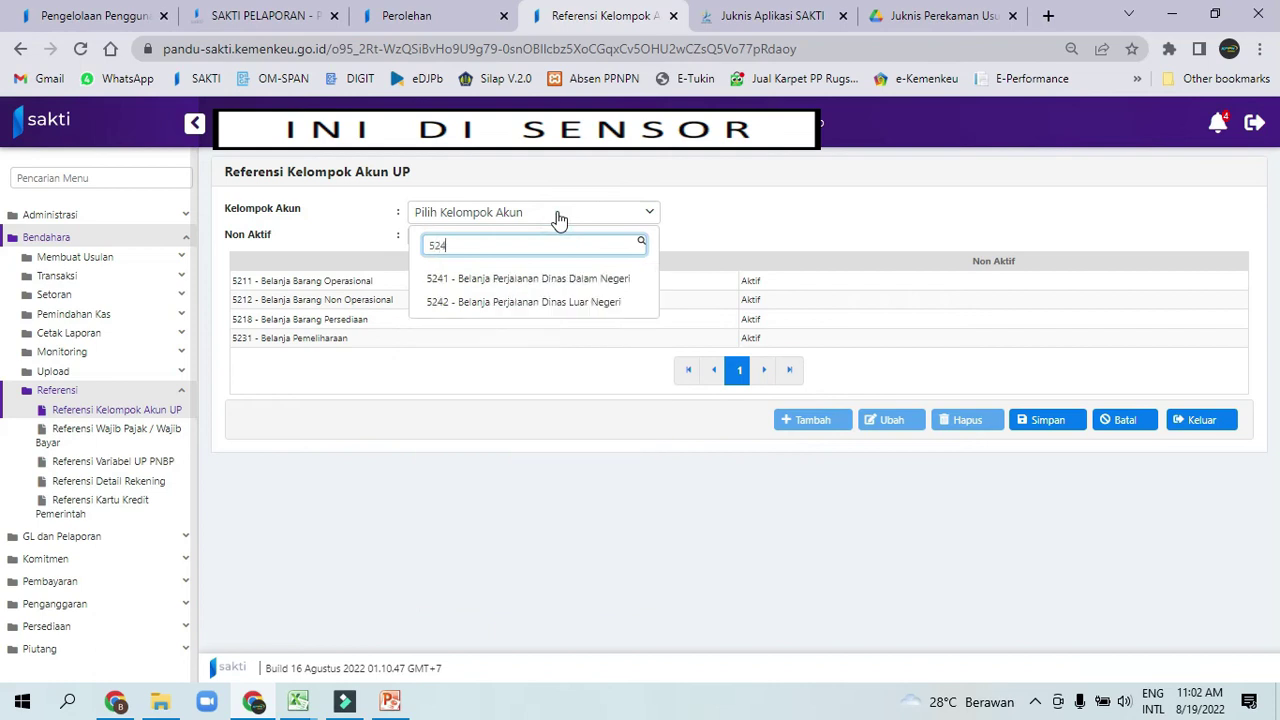
click(500, 280)
click(1036, 428)
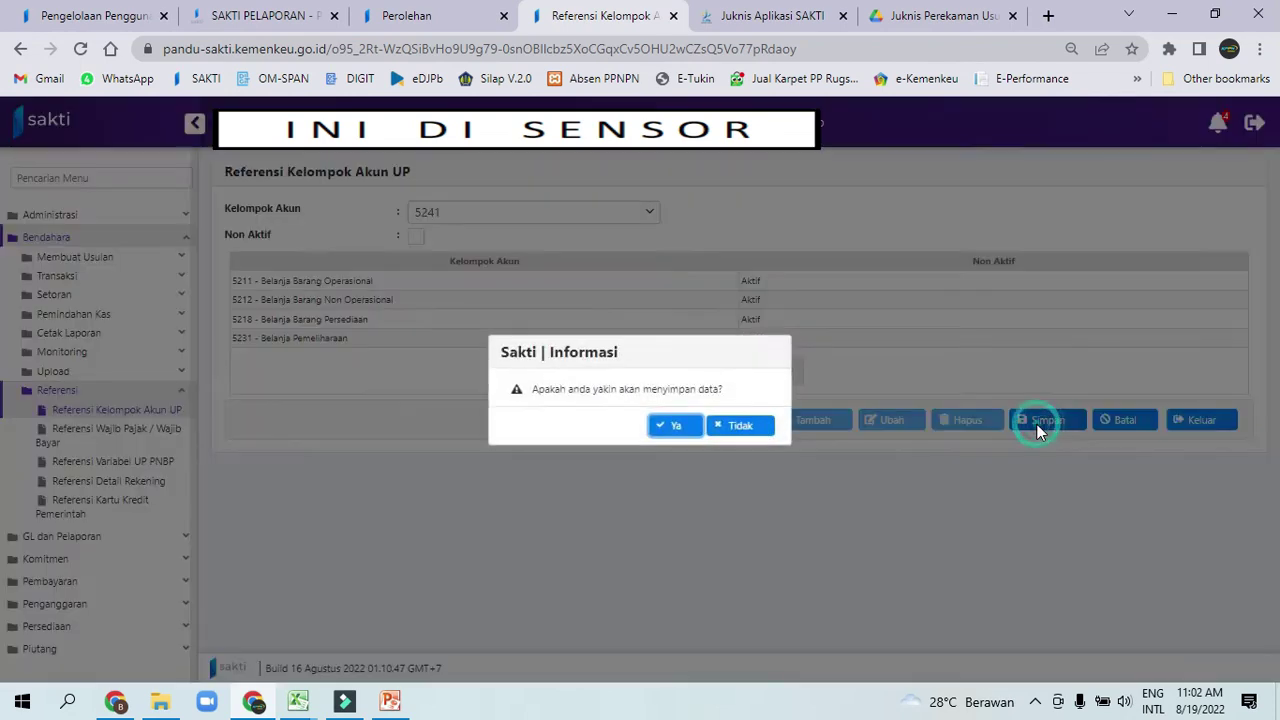
click(675, 425)
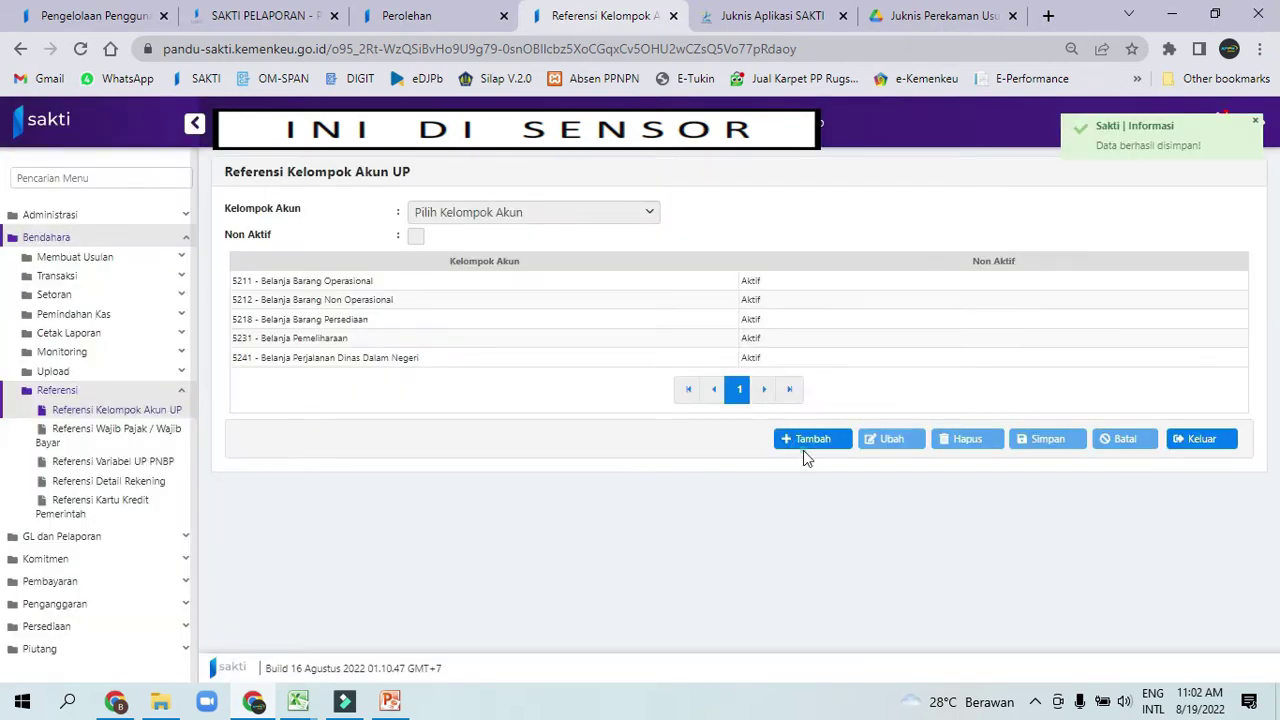
Step: Add account group 5221 - Belanja Jasa to the UP reference and save it
click(551, 218)
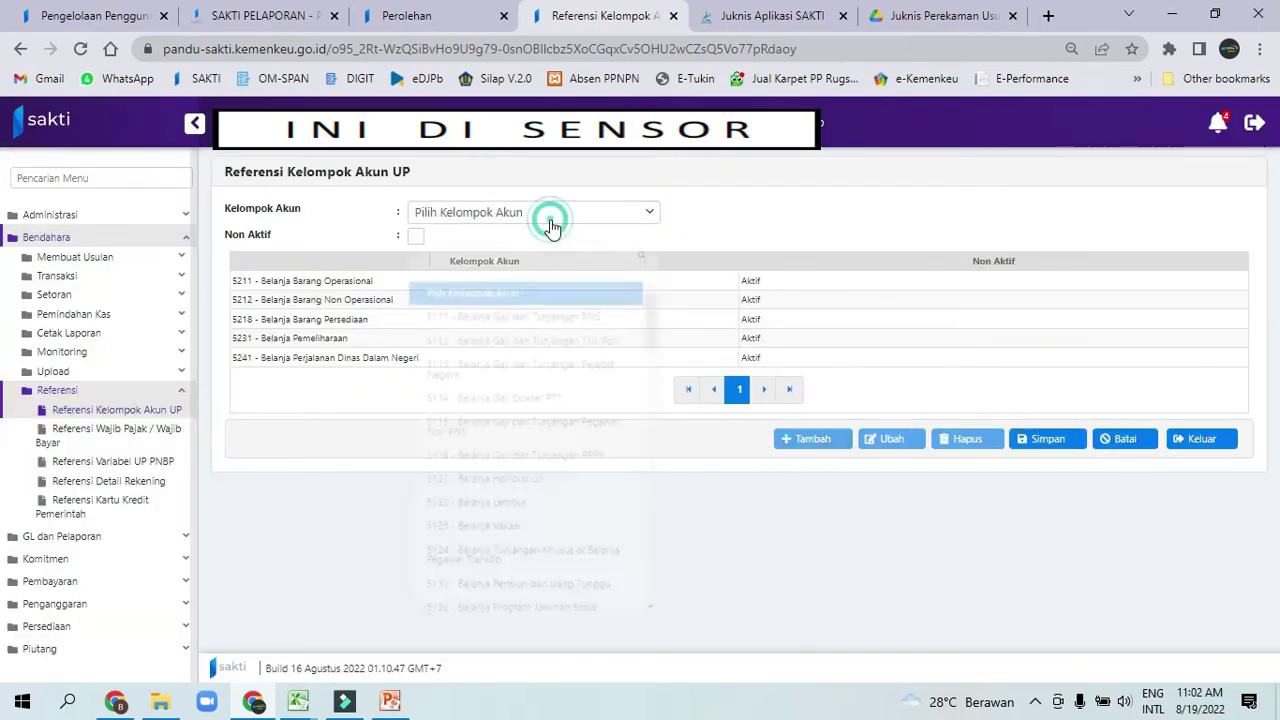
text(522)
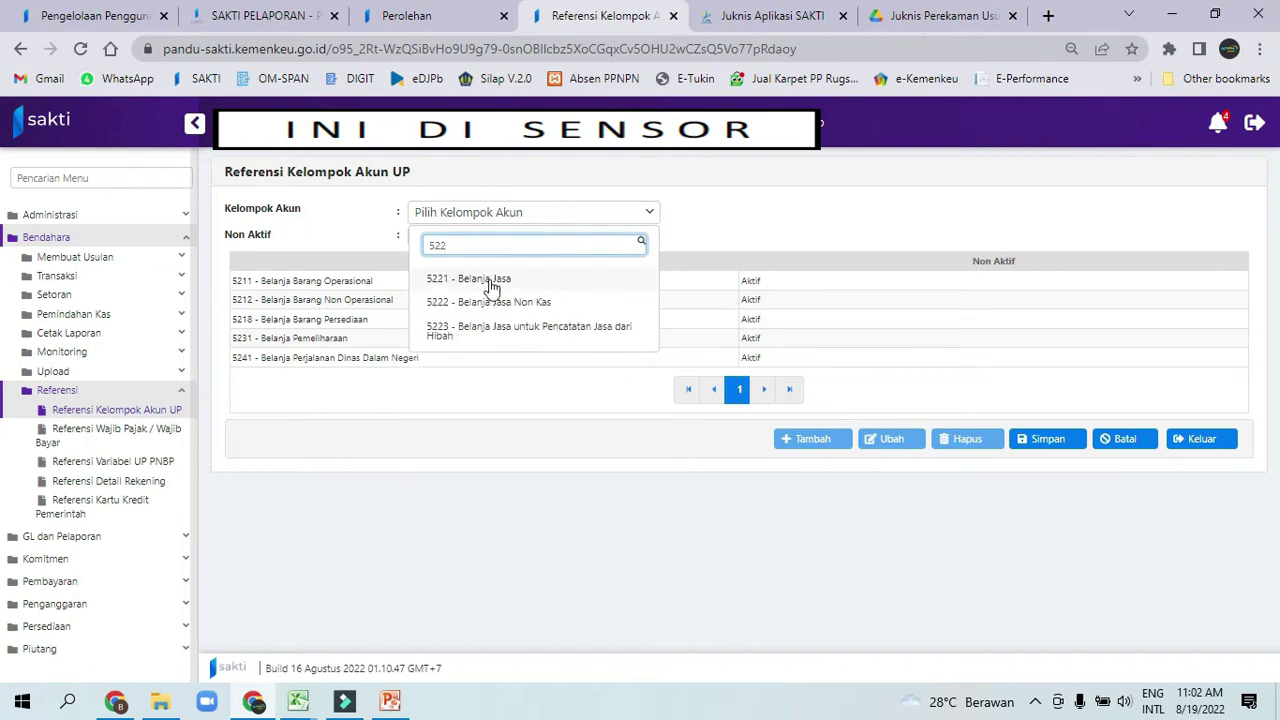
click(490, 284)
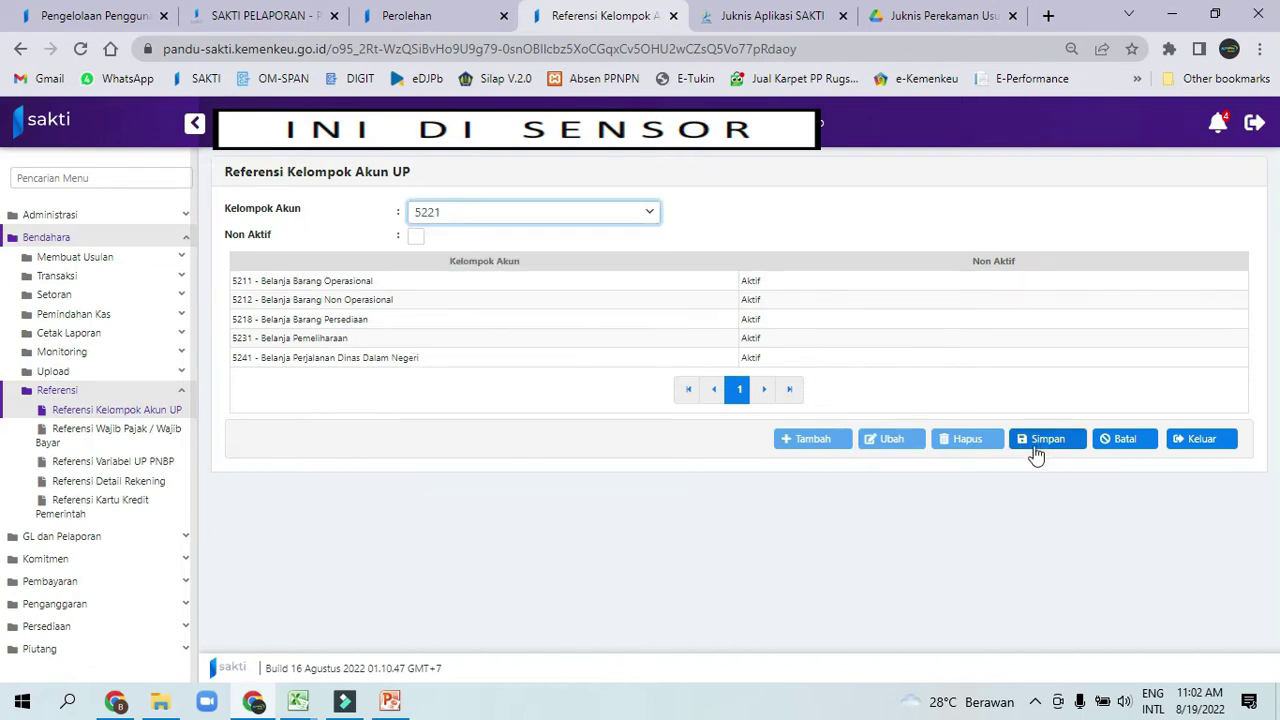
click(1040, 447)
click(674, 426)
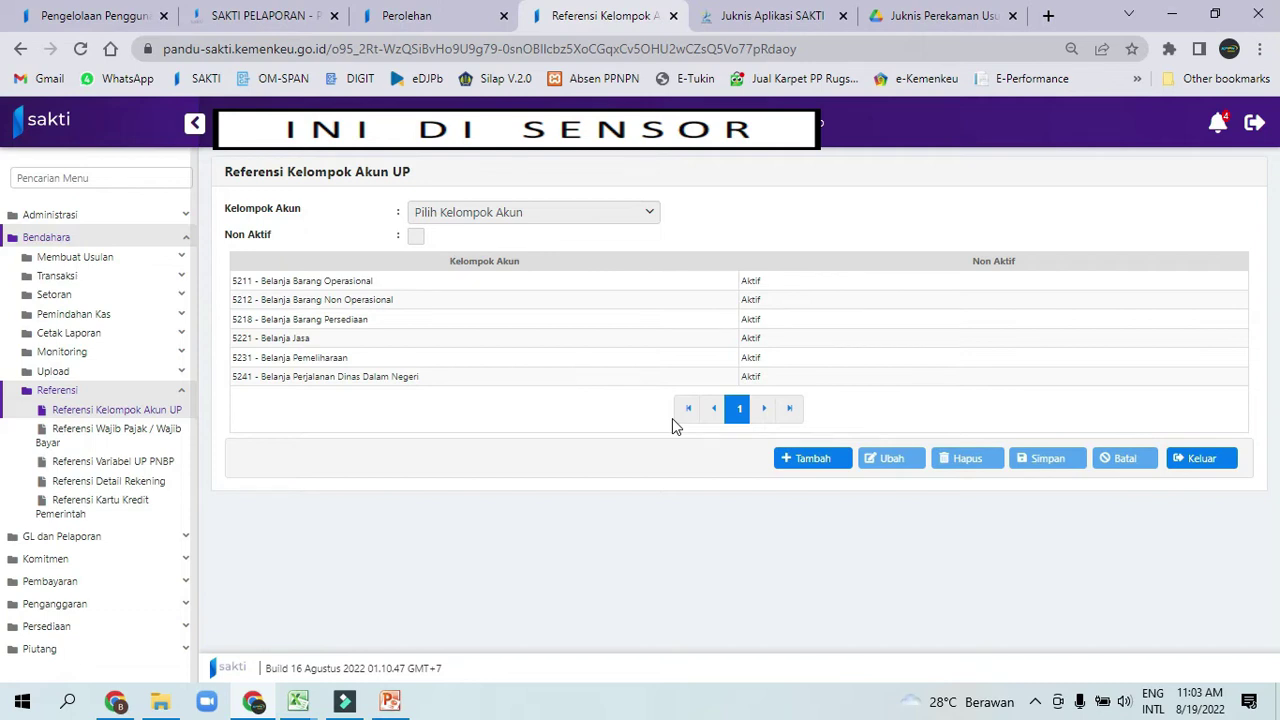
Step: Add account group 5321 - Belanja Modal Peralatan dan Mesin to the UP reference and save it
click(816, 460)
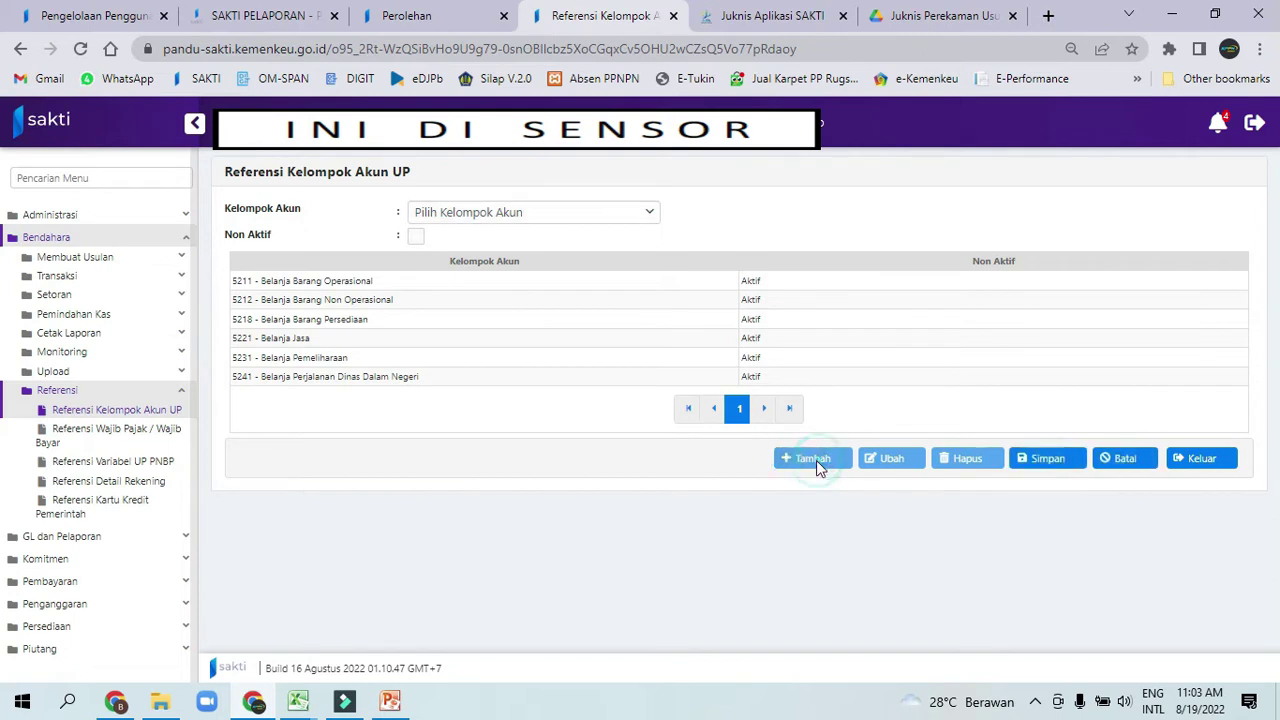
click(630, 219)
text(532)
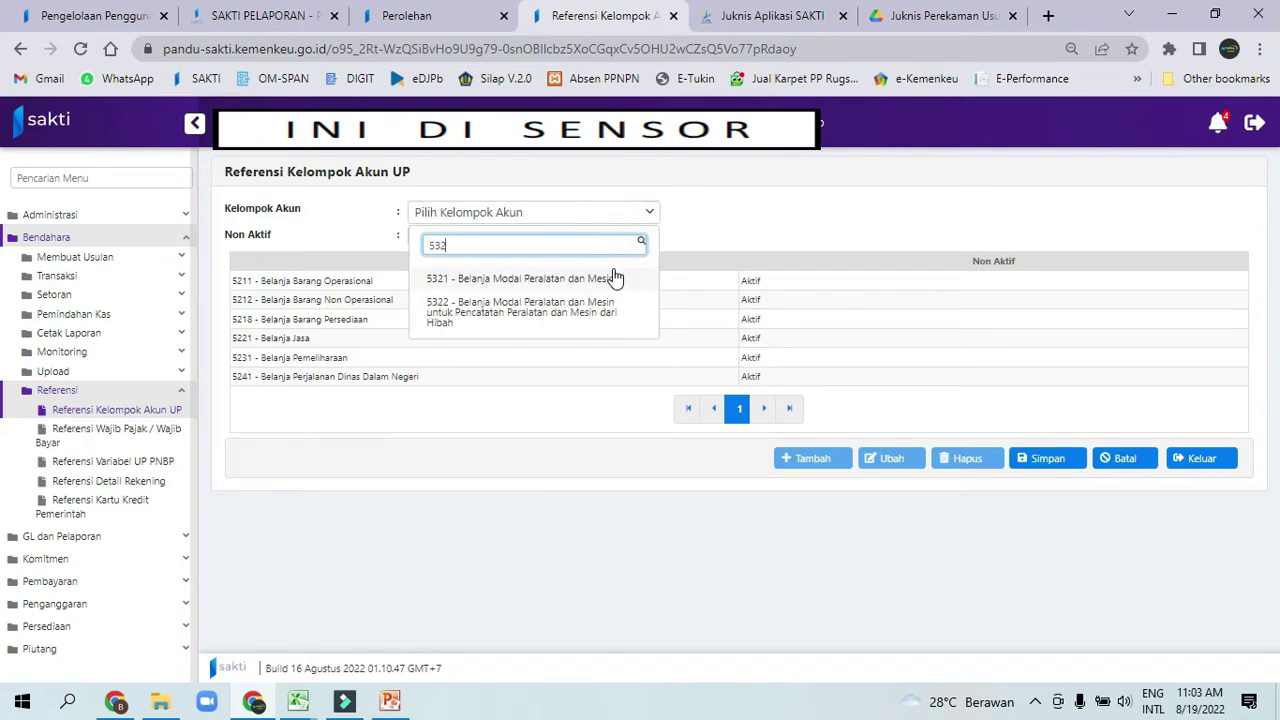
click(543, 279)
click(1040, 460)
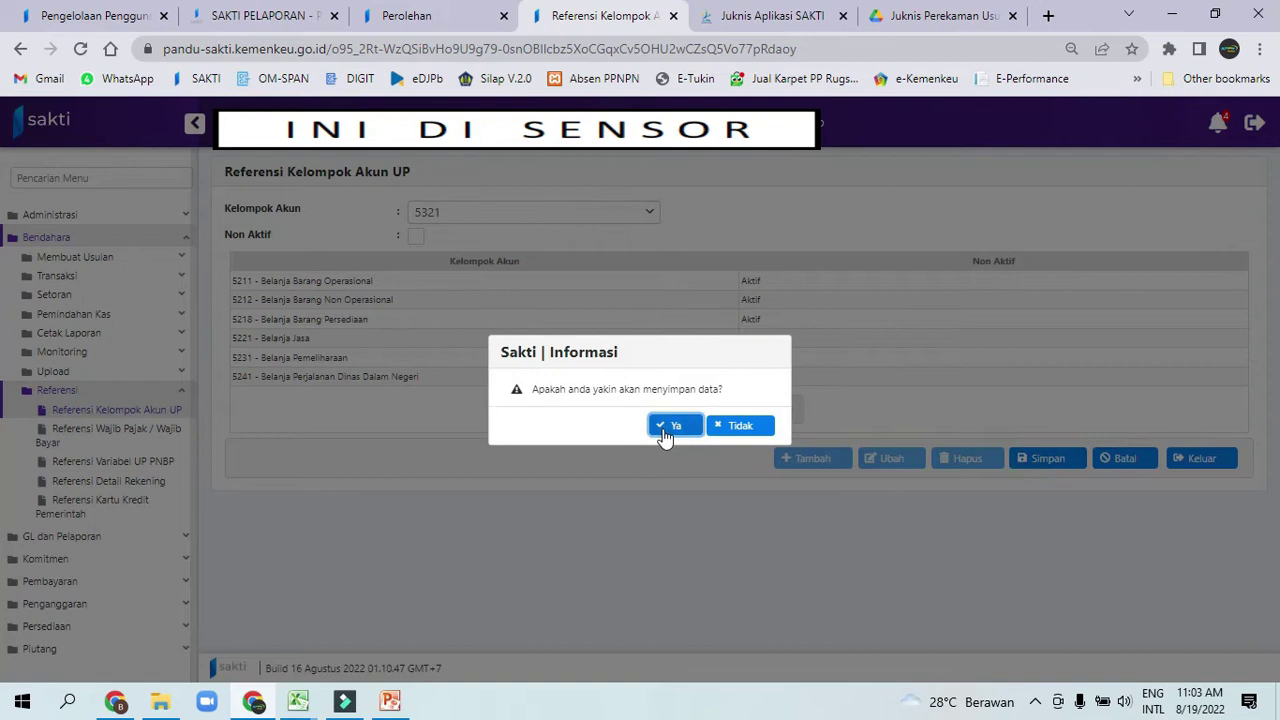
click(664, 428)
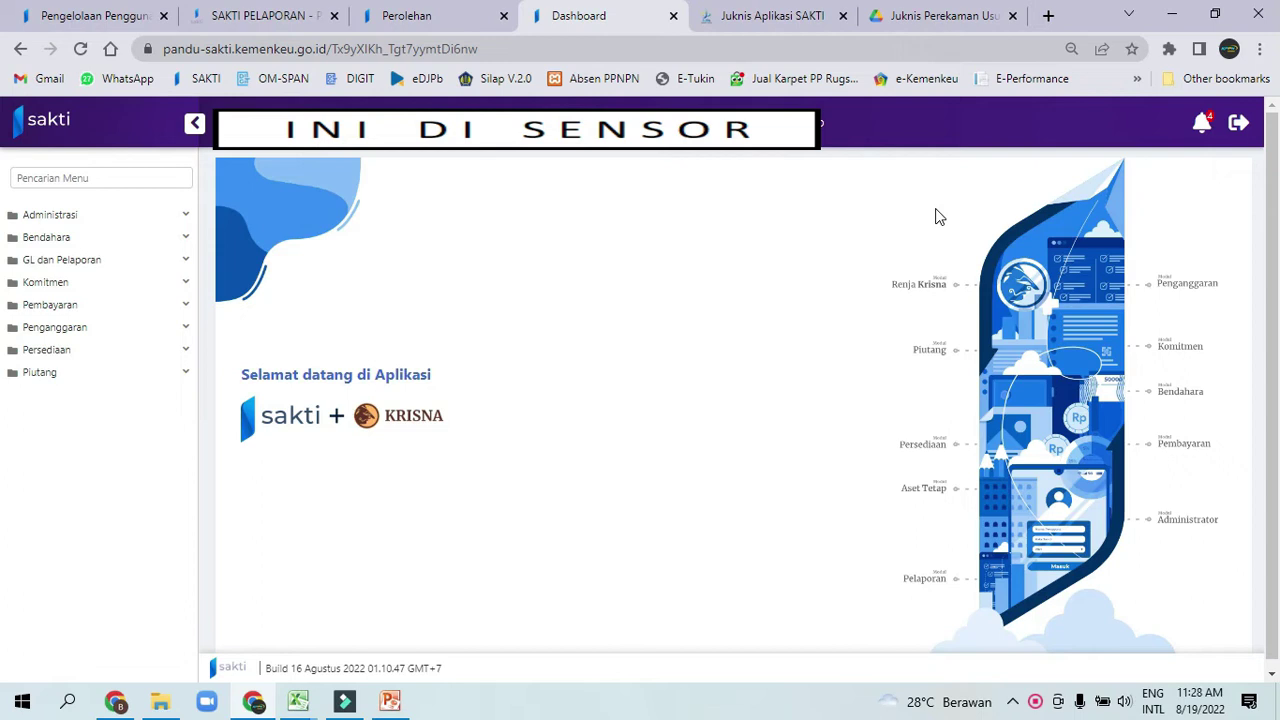
Step: Open the Menghitung Usul UP form among the Bendahara module's proposal functions
click(89, 237)
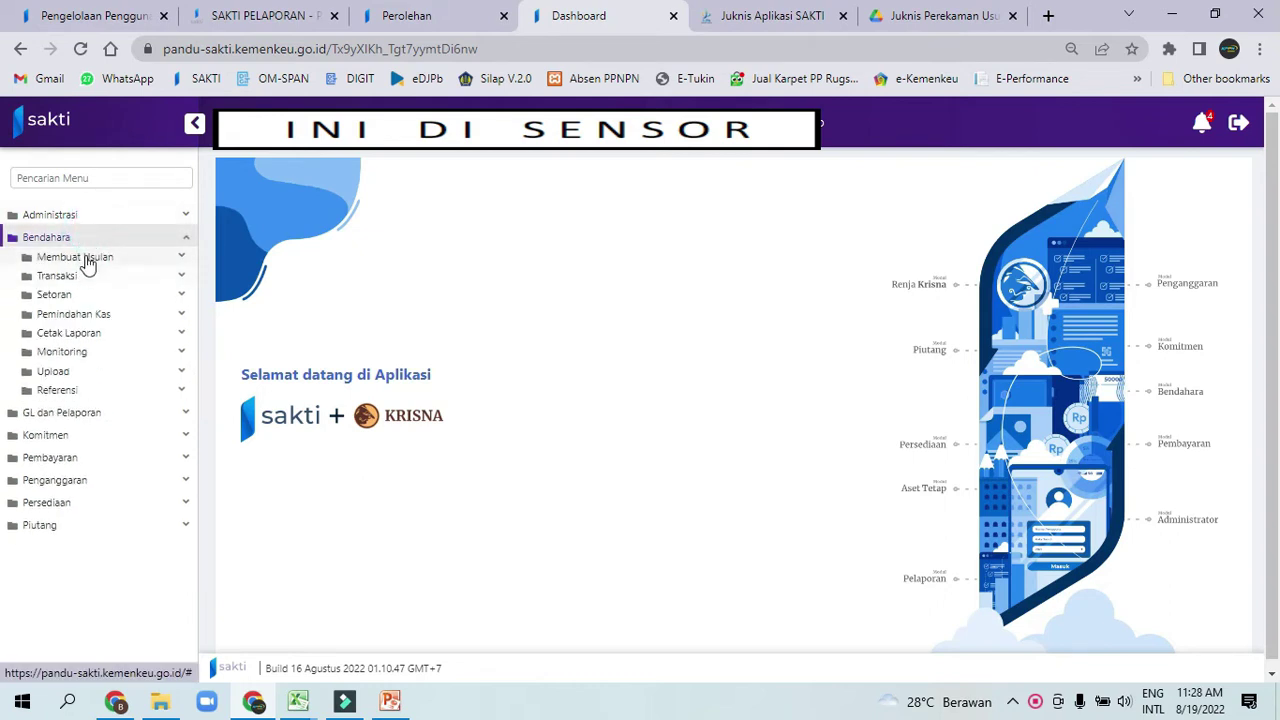
click(86, 261)
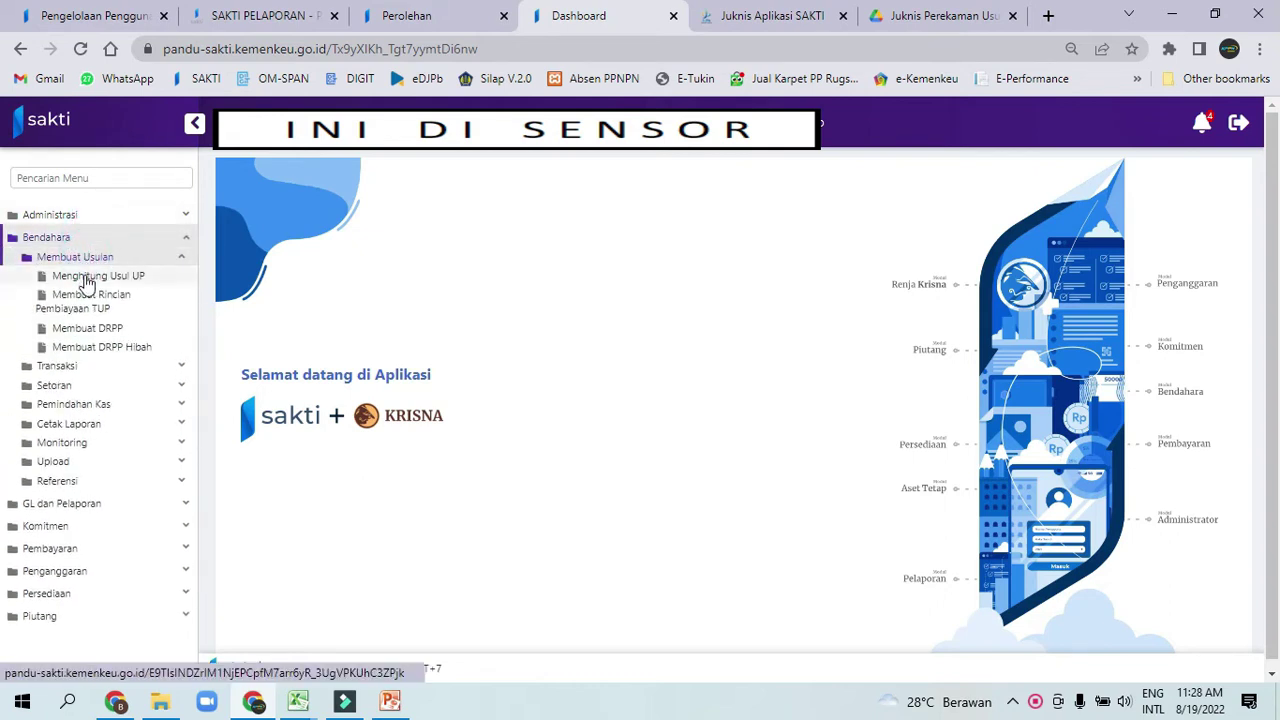
click(86, 278)
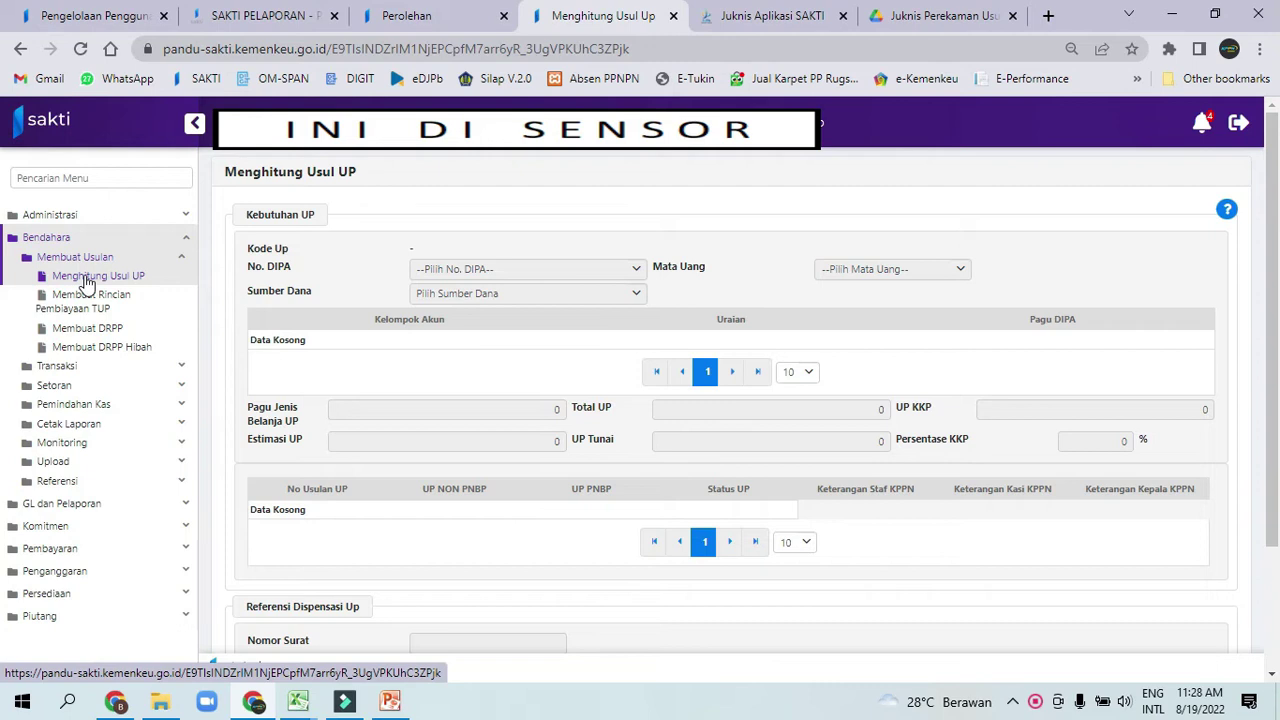
Step: Return to the Referensi Kelompok Akun UP page to review the saved account groups
click(56, 481)
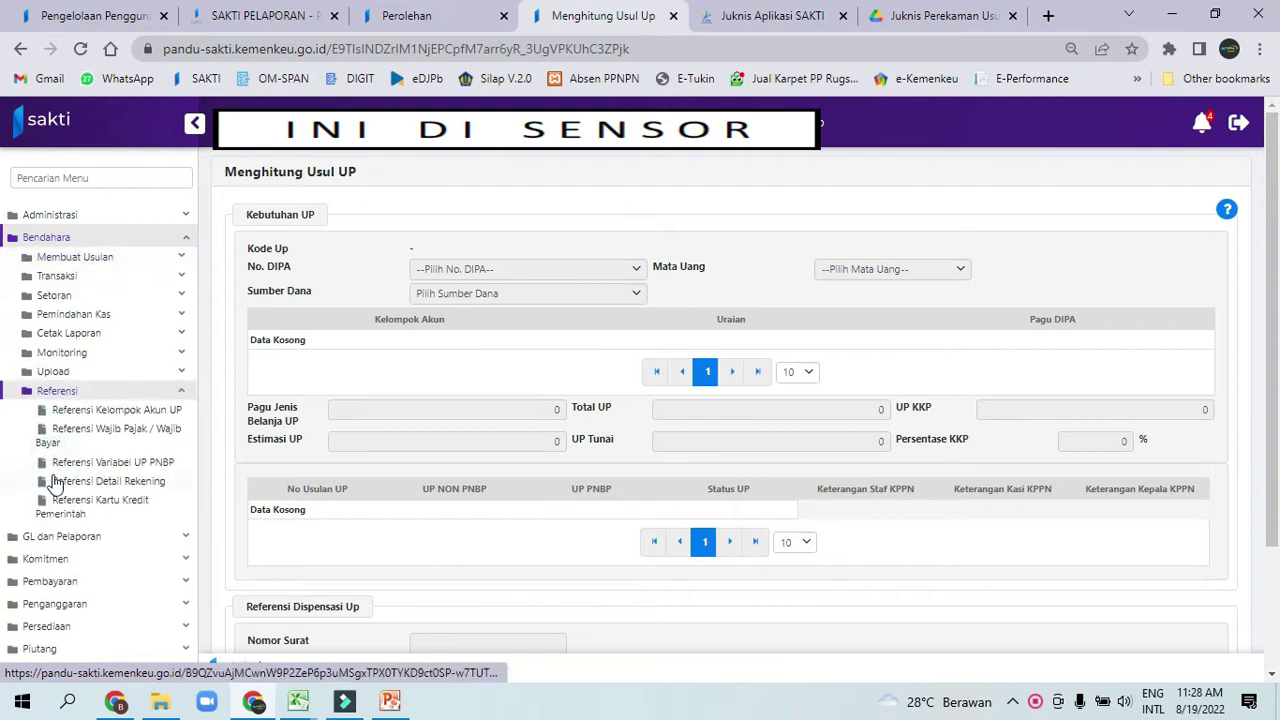
click(122, 415)
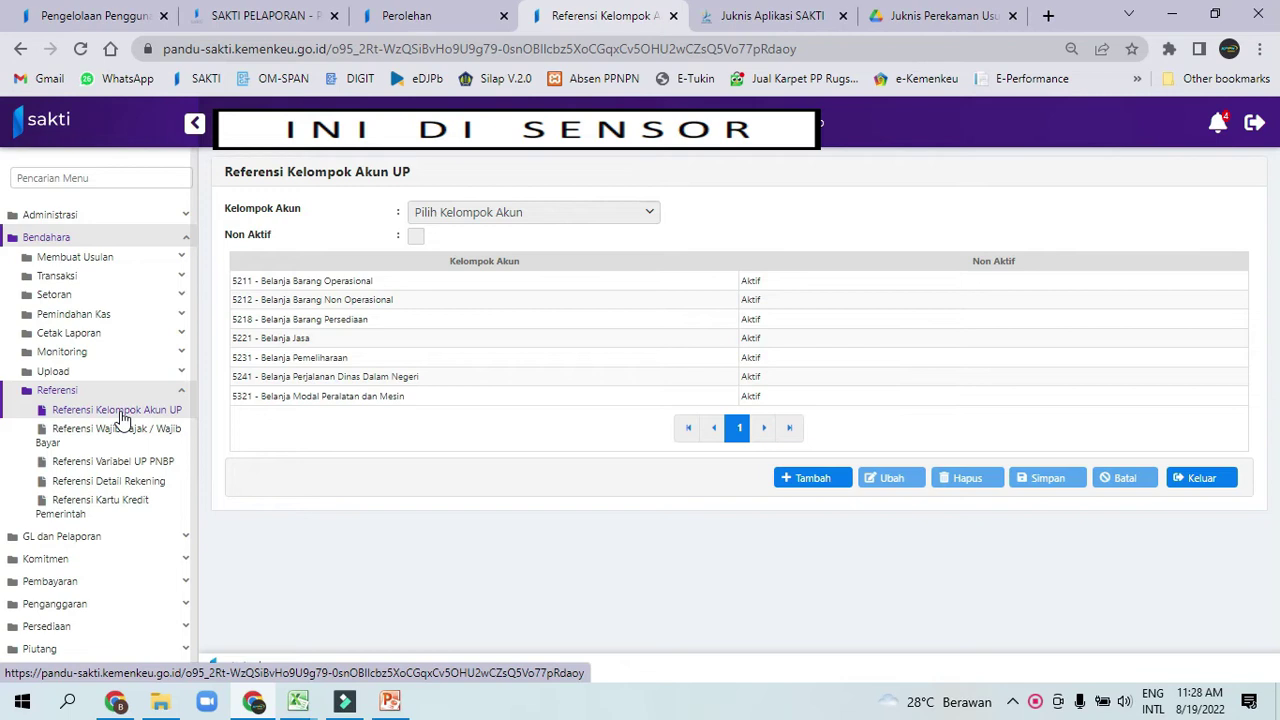
Step: Open the Menghitung Usul UP form in the Bendahara module and start recording a new UP proposal
click(102, 276)
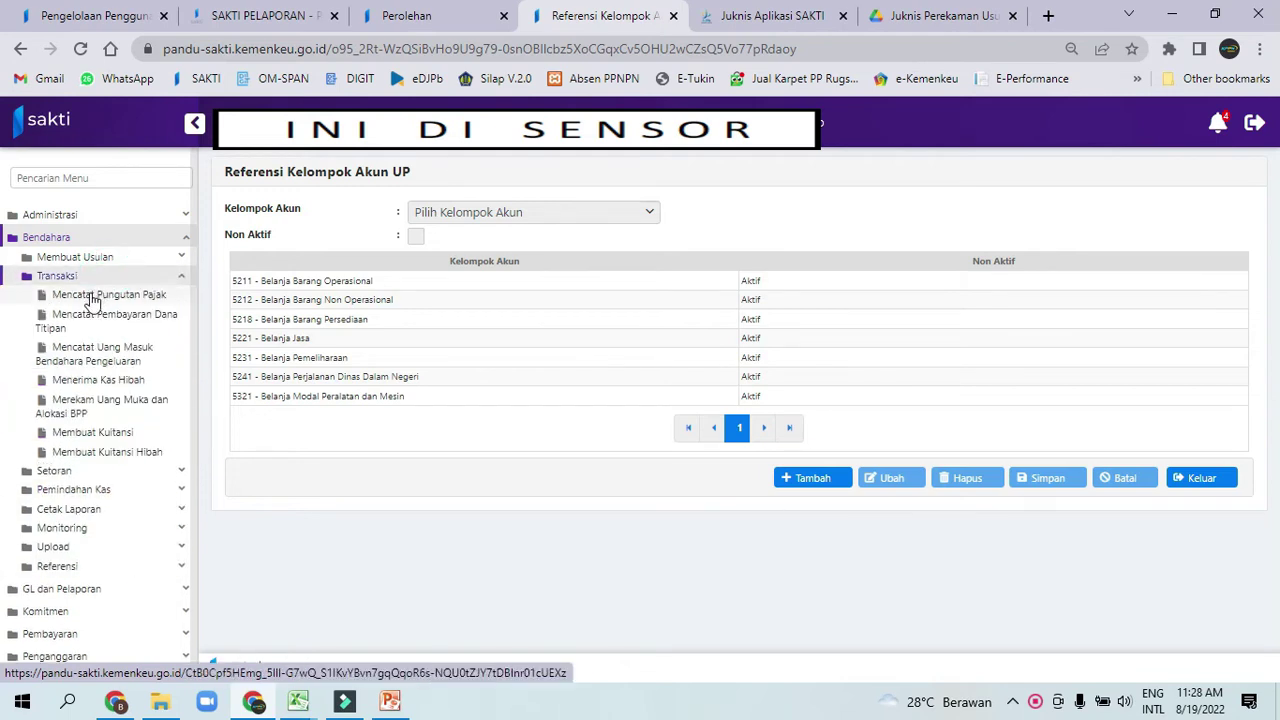
click(94, 256)
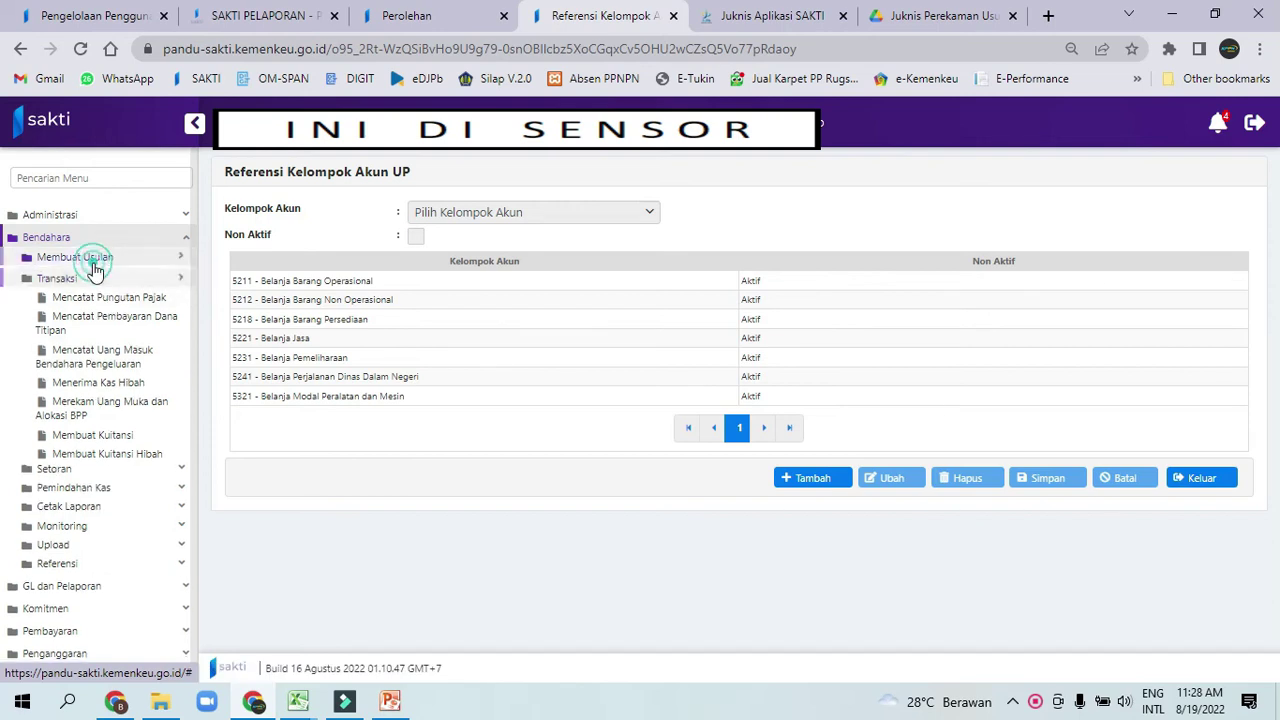
click(102, 277)
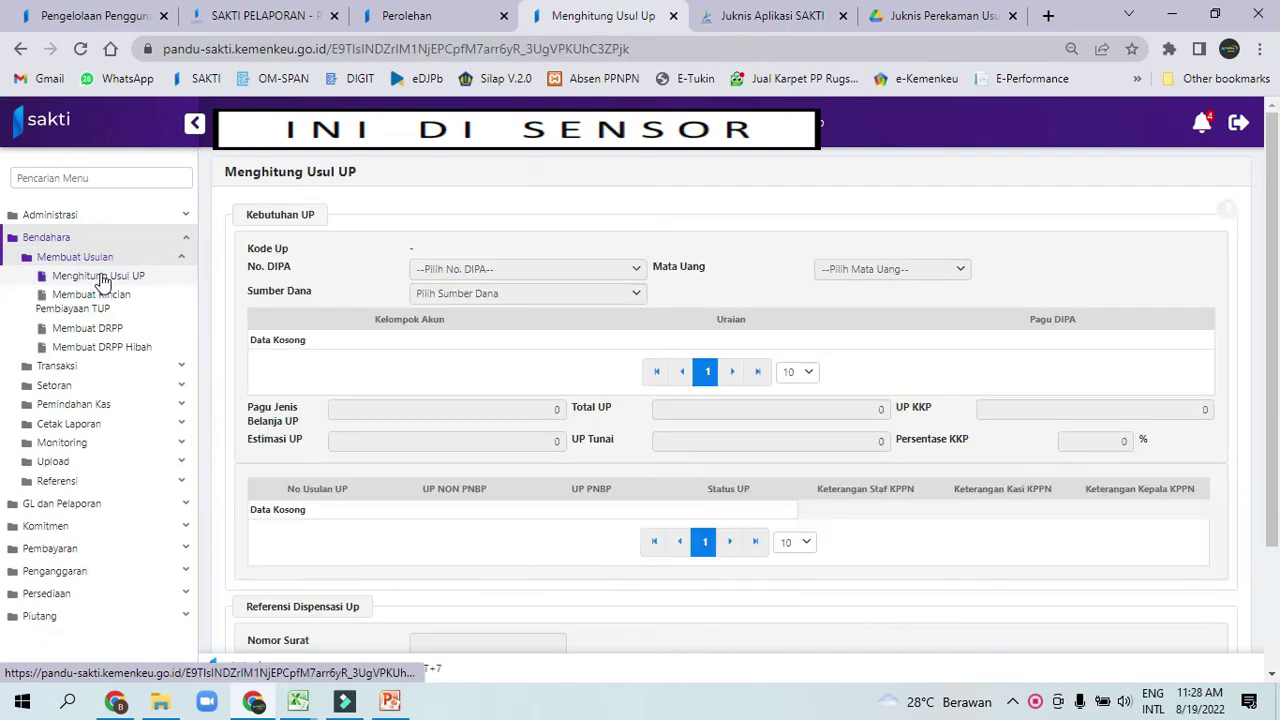
scroll(3, 363, down, 2)
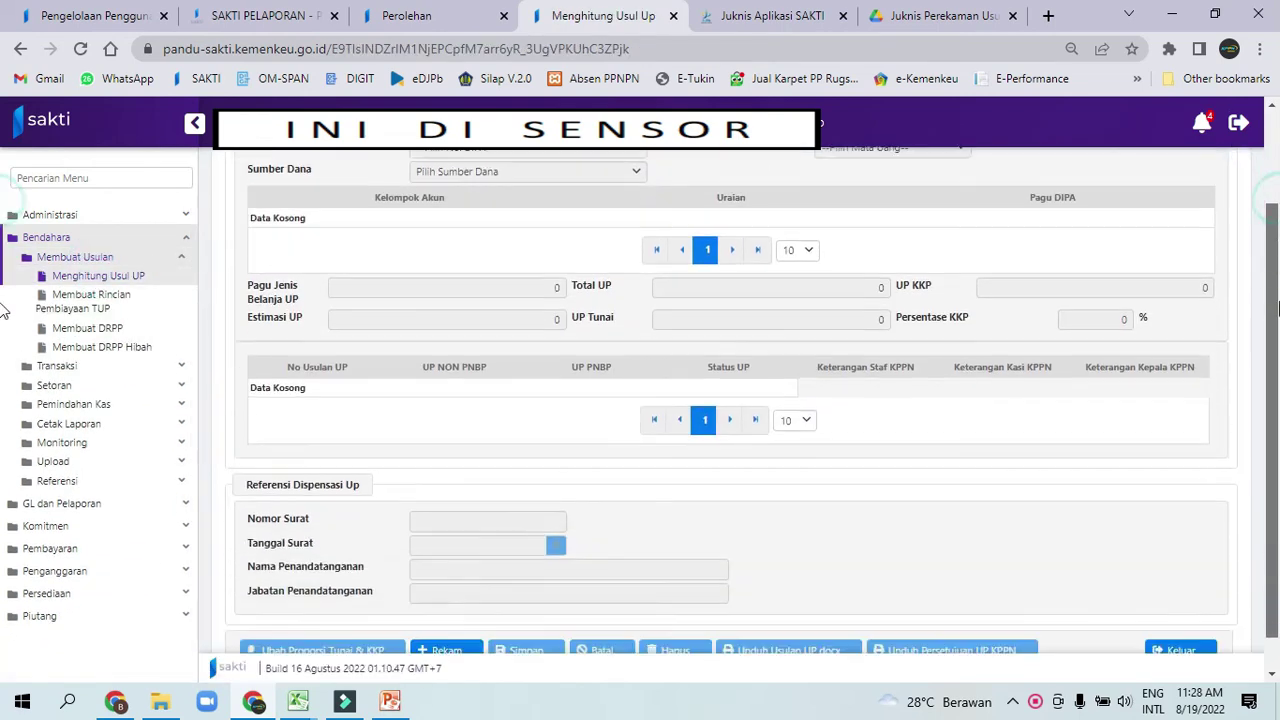
click(450, 614)
scroll(1272, 280, up, 2)
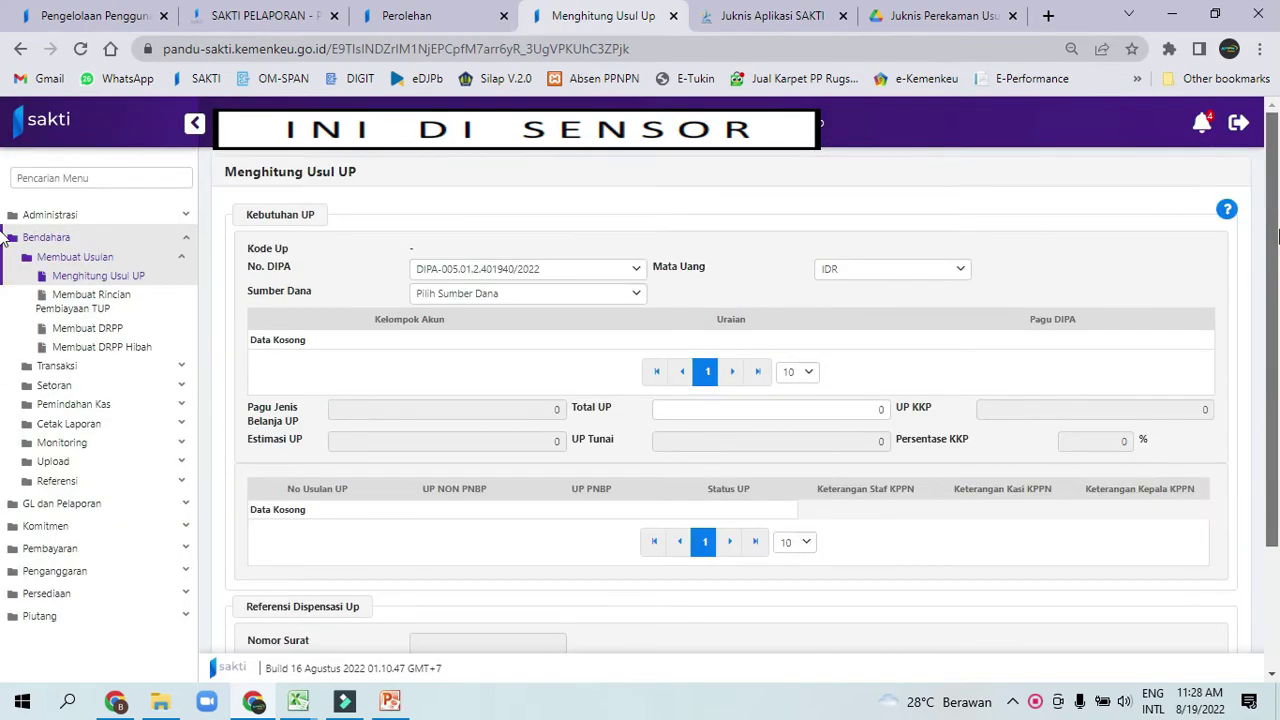
Step: Set the new UP proposal's fund source (Sumber Dana) to RM (RUPIAH MURNI)
click(571, 271)
click(550, 298)
click(514, 294)
click(476, 362)
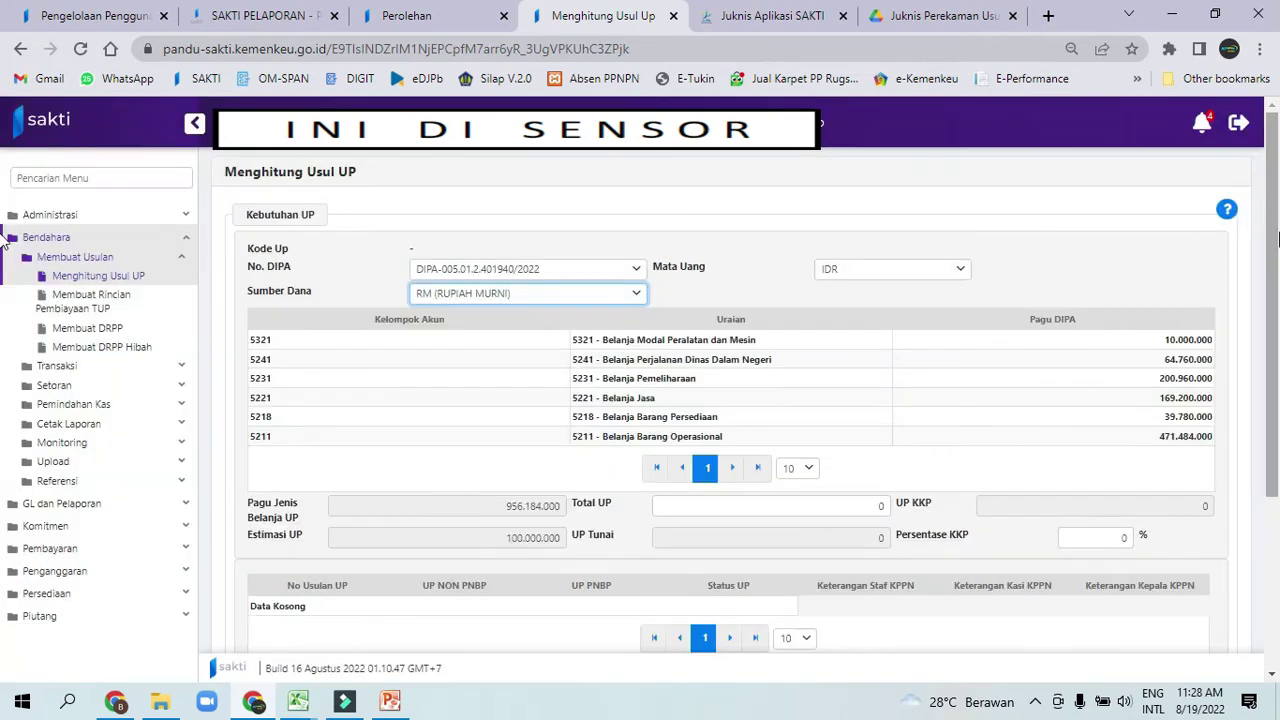
Step: Set Total UP to 50.000.000 and Persentase KKP to 40%, and save the UP proposal
scroll(503, 354, down, 3)
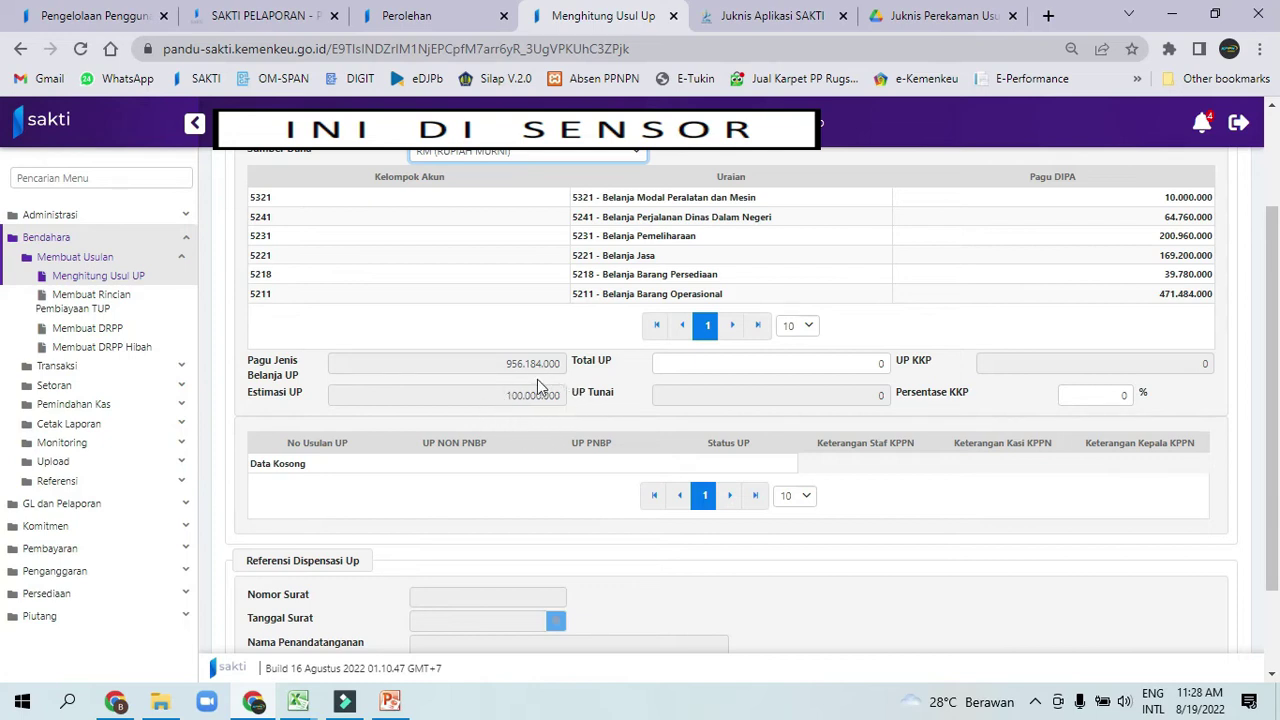
click(803, 355)
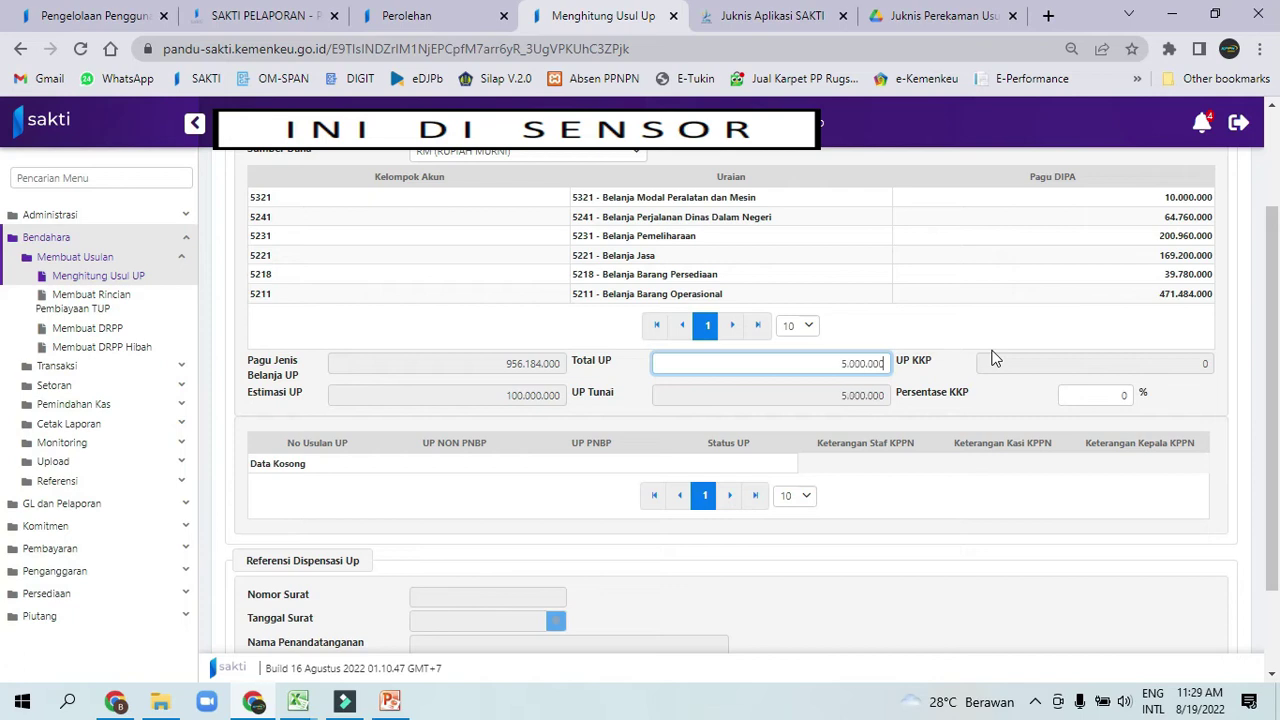
click(1092, 394)
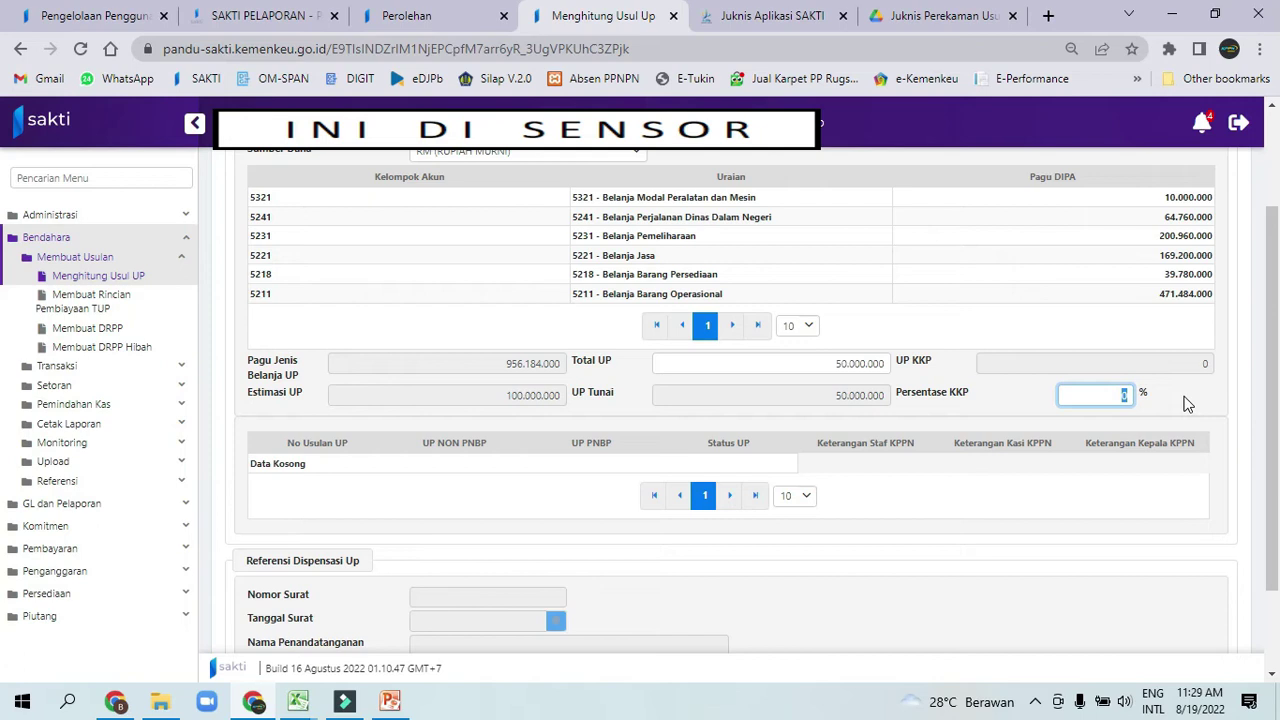
text(40)
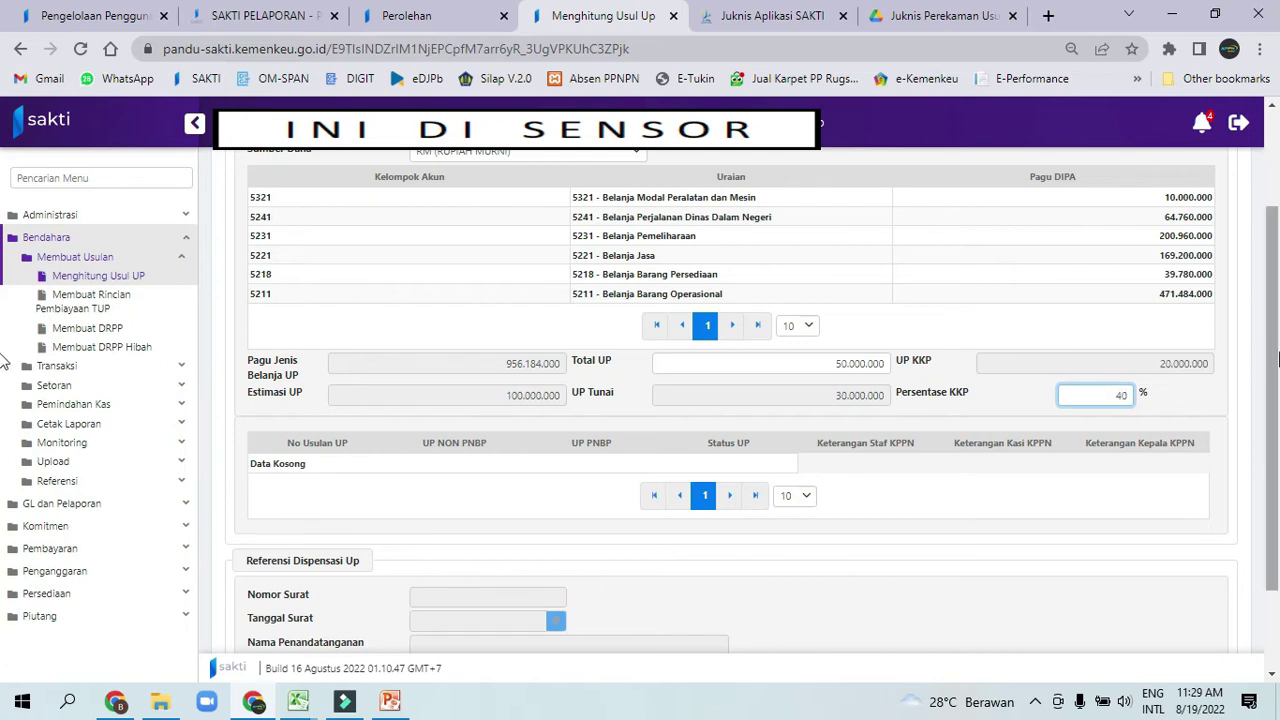
scroll(1276, 425, down, 1)
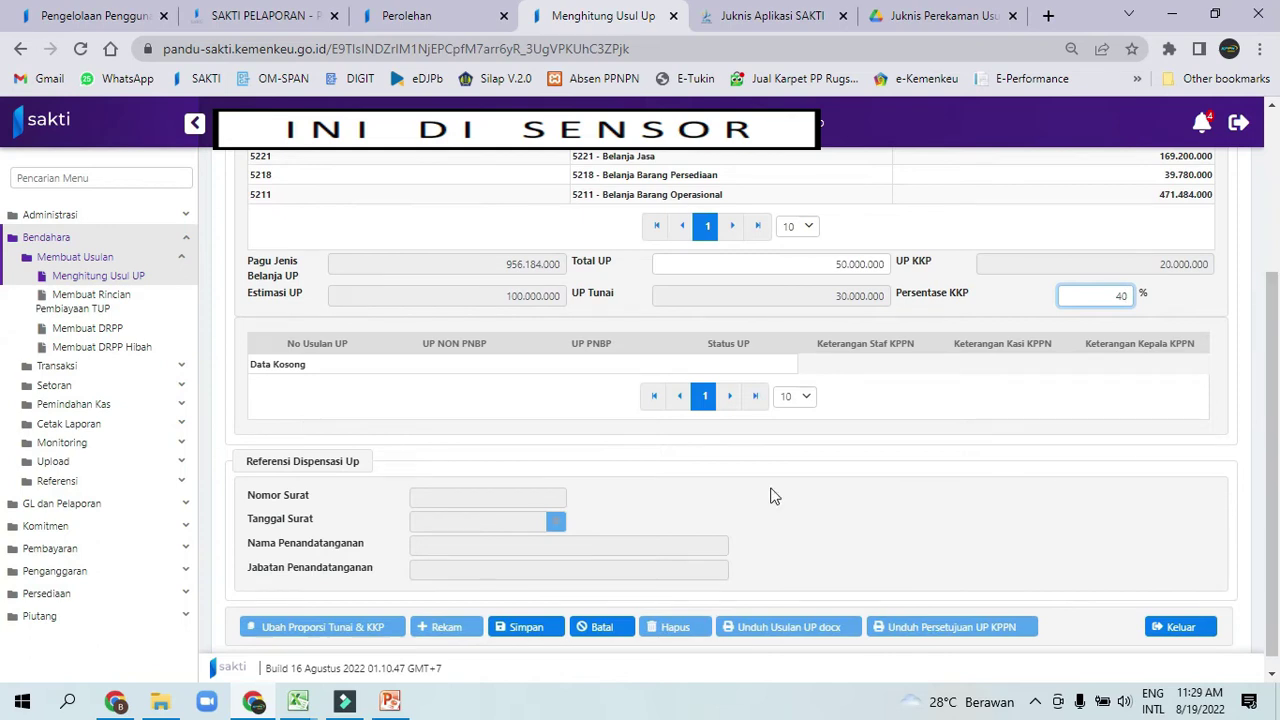
click(527, 628)
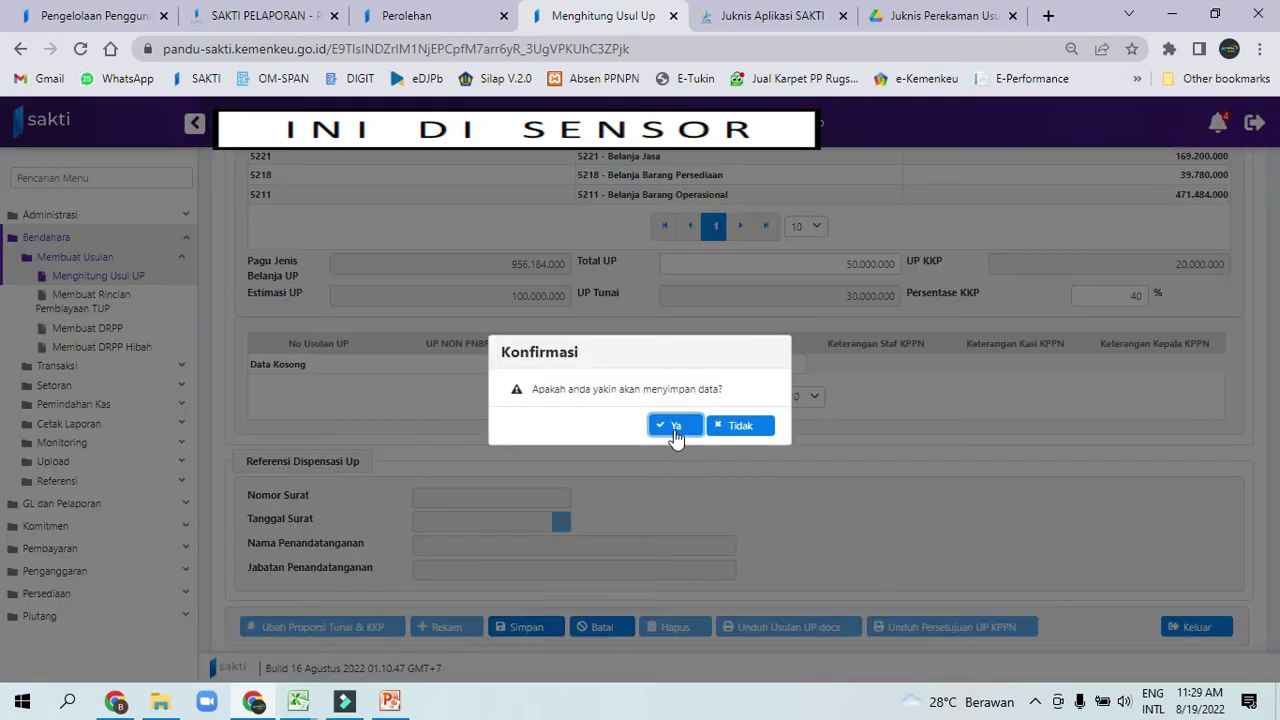
click(674, 426)
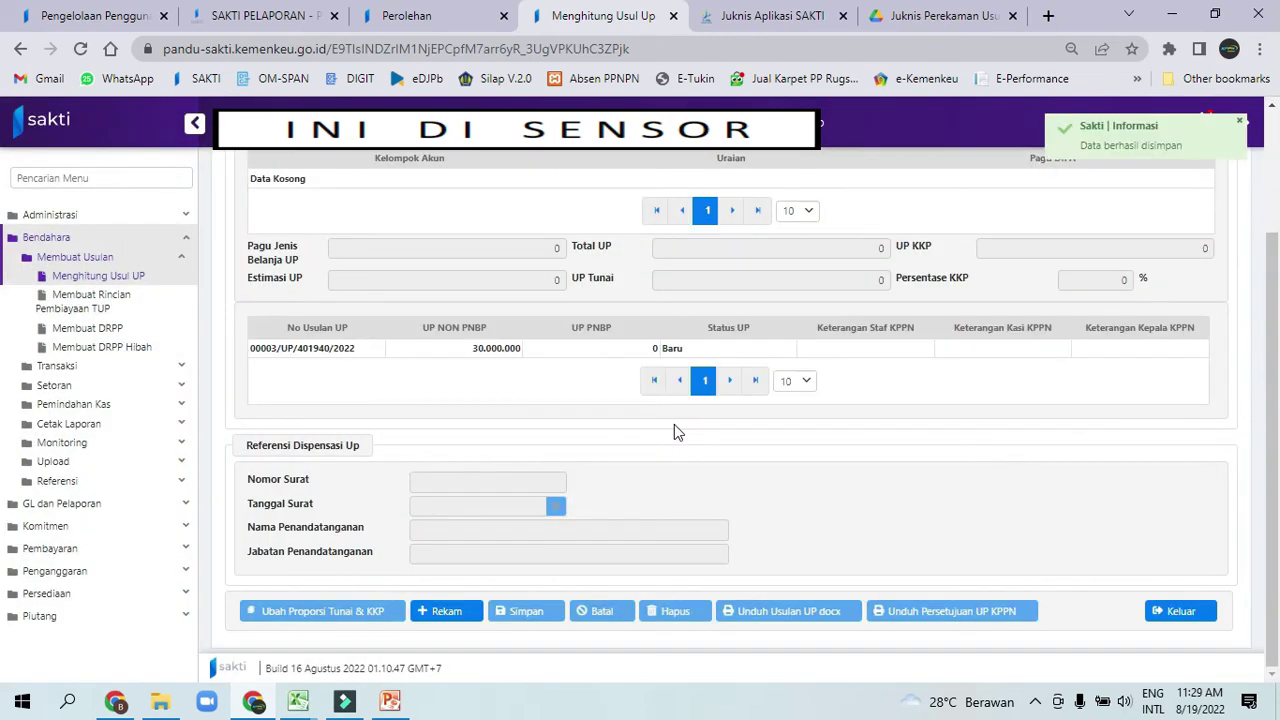
Step: Load the saved UP proposal and download its Usulan UP letter as a Word document into the Downloads folder
scroll(1277, 415, up, 2)
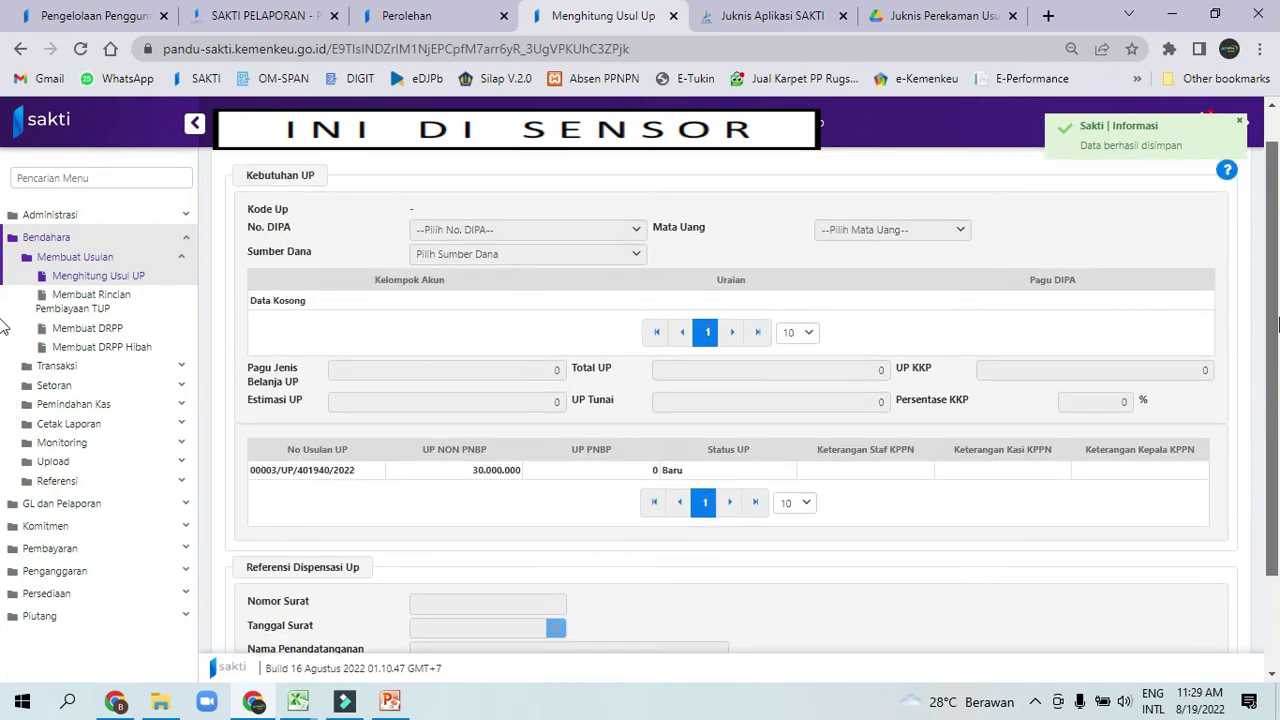
click(515, 477)
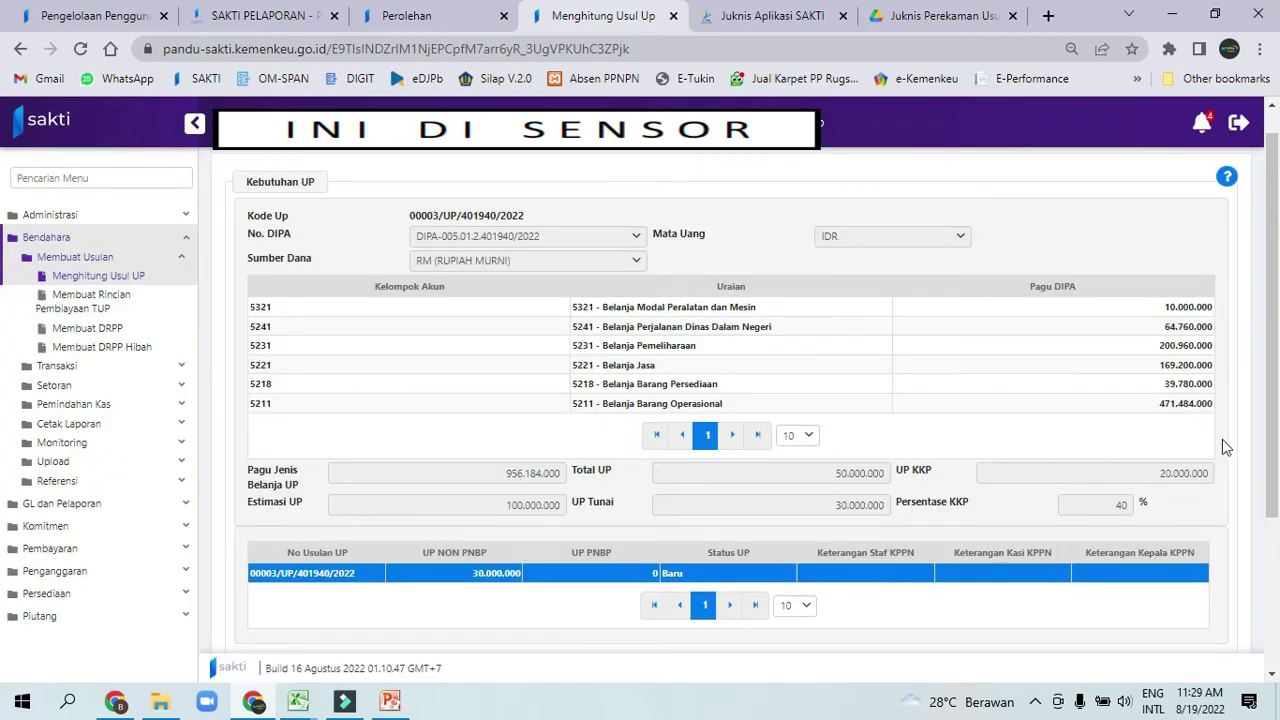
scroll(1275, 440, down, 1)
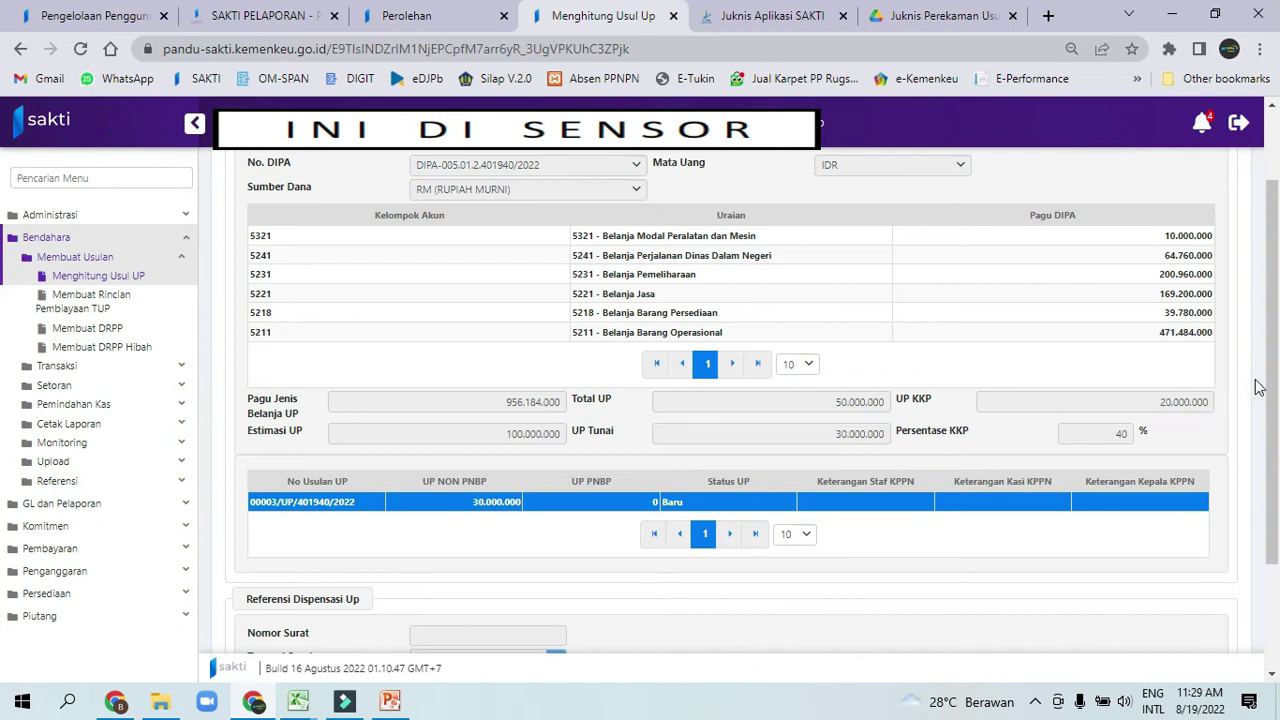
scroll(1277, 383, down, 3)
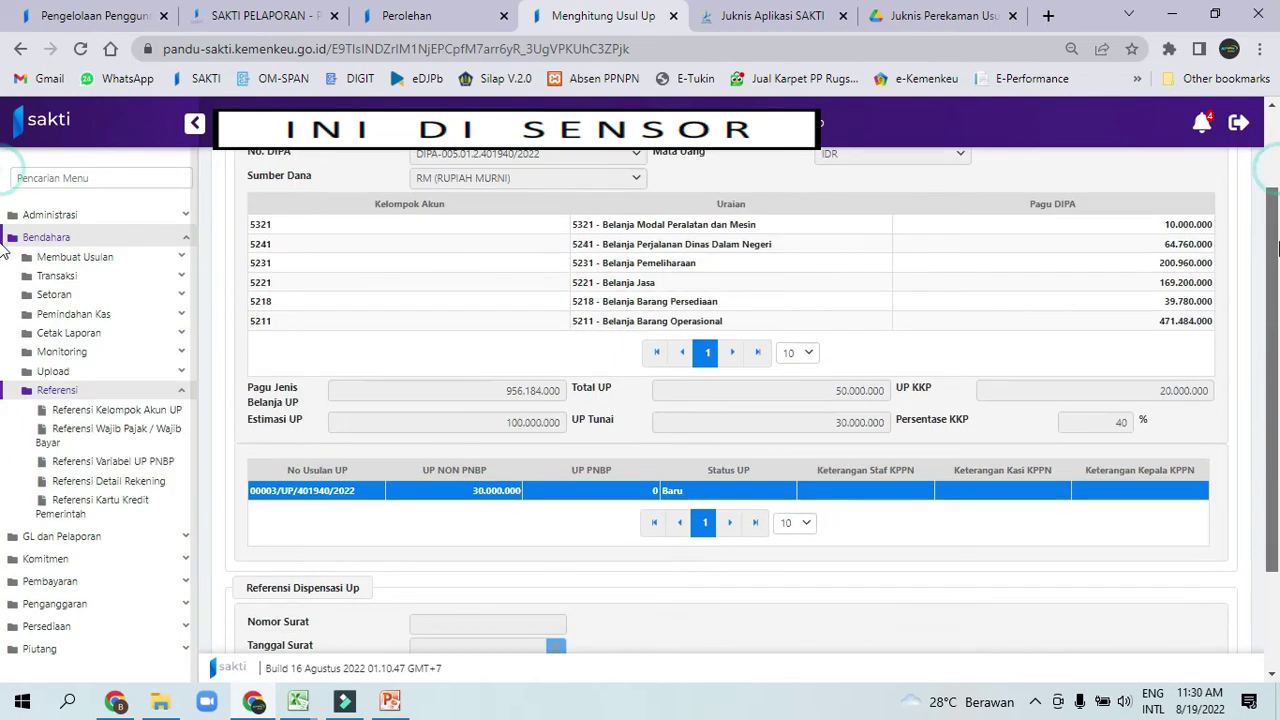
scroll(1278, 368, up, 4)
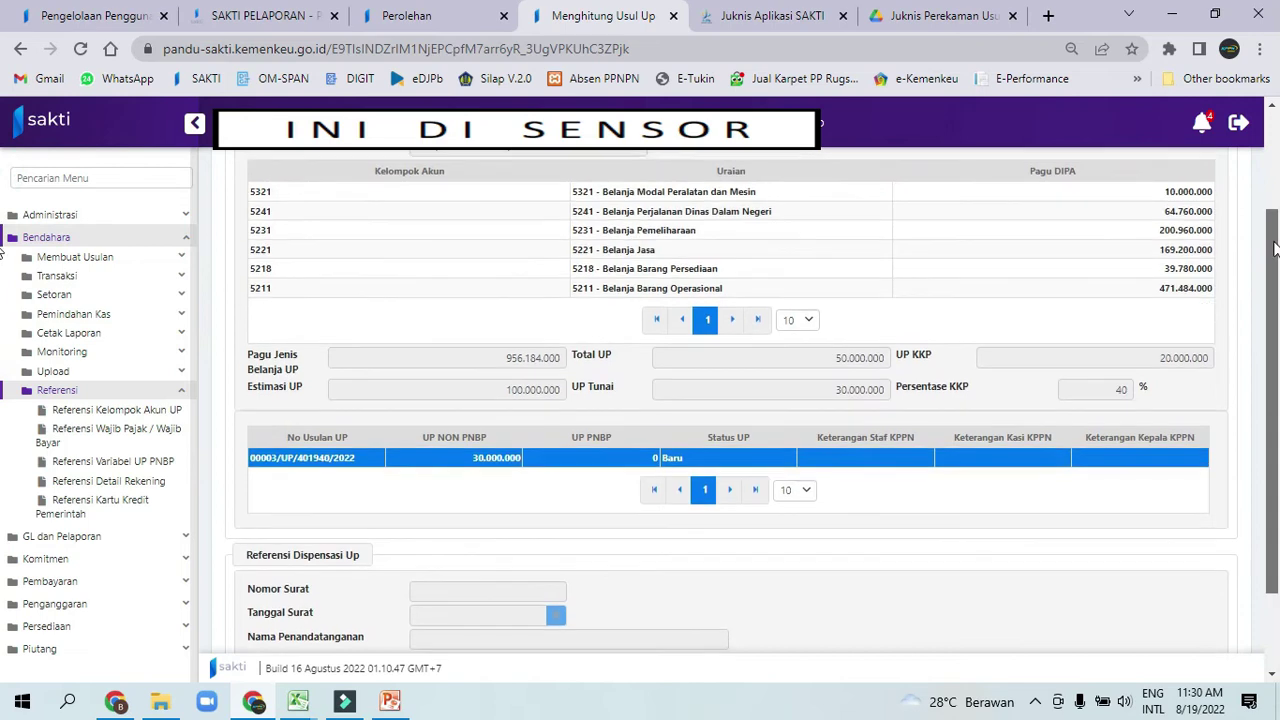
scroll(1278, 197, down, 4)
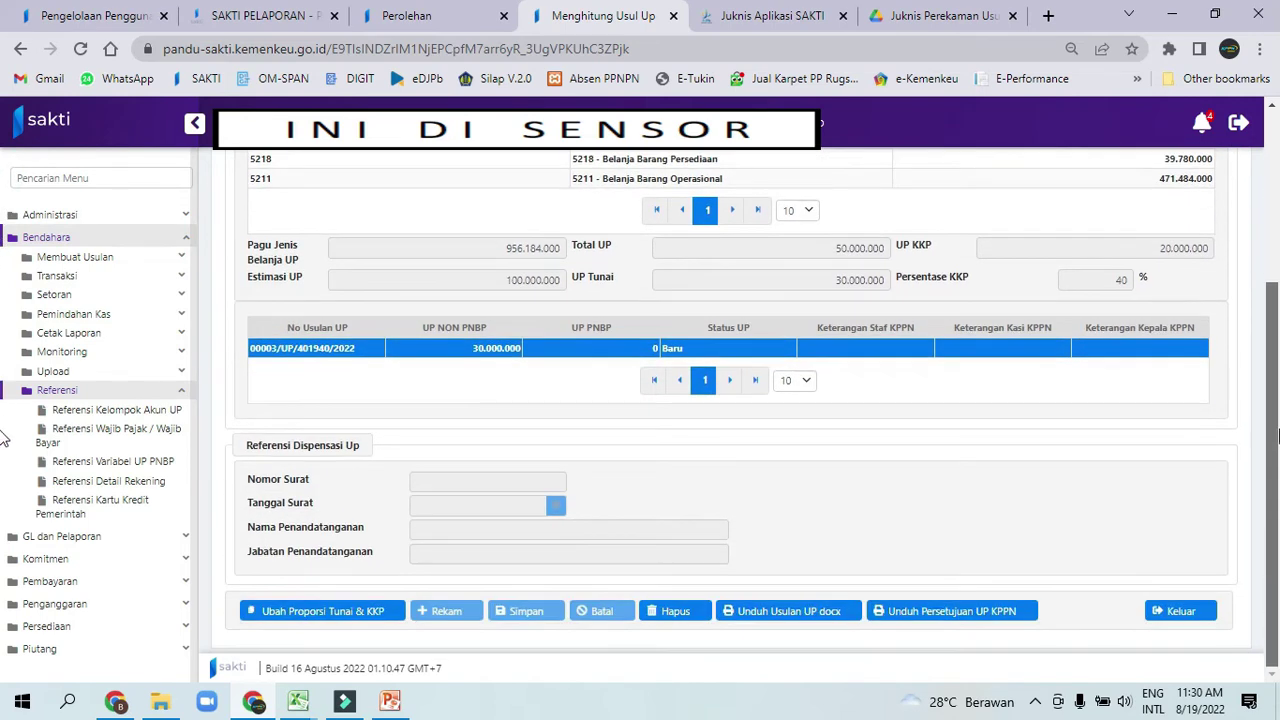
click(768, 618)
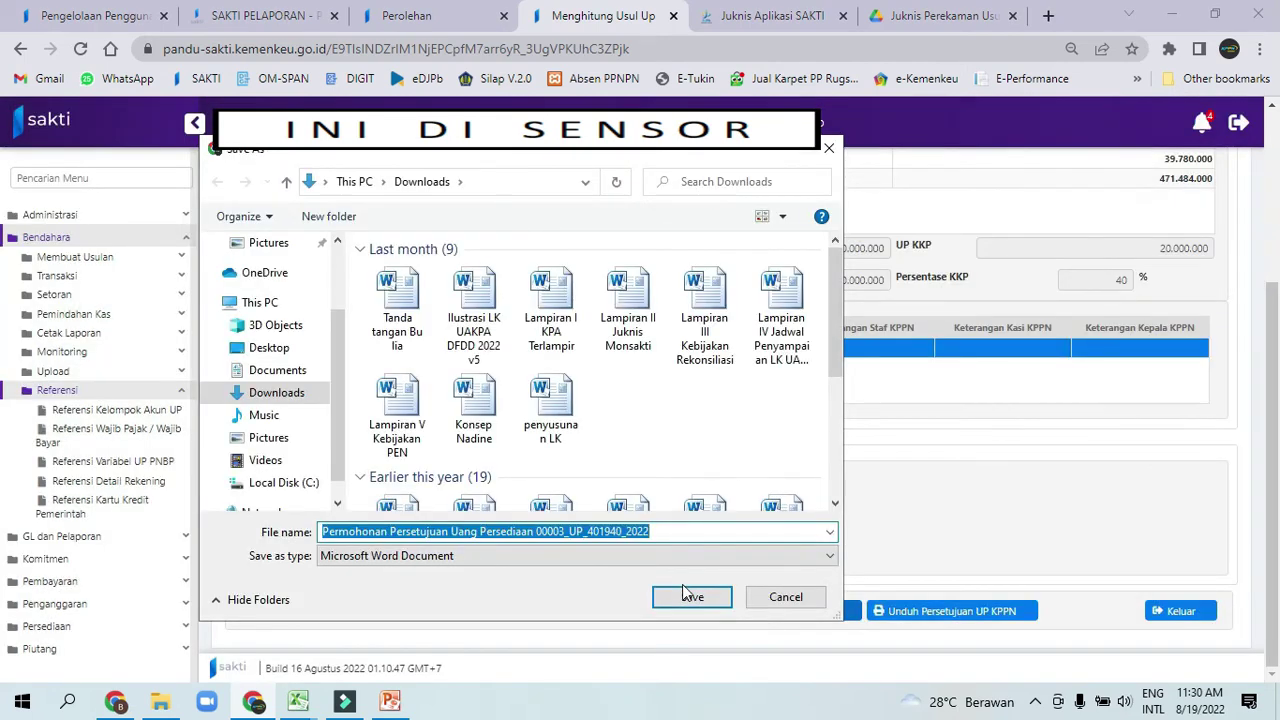
click(690, 596)
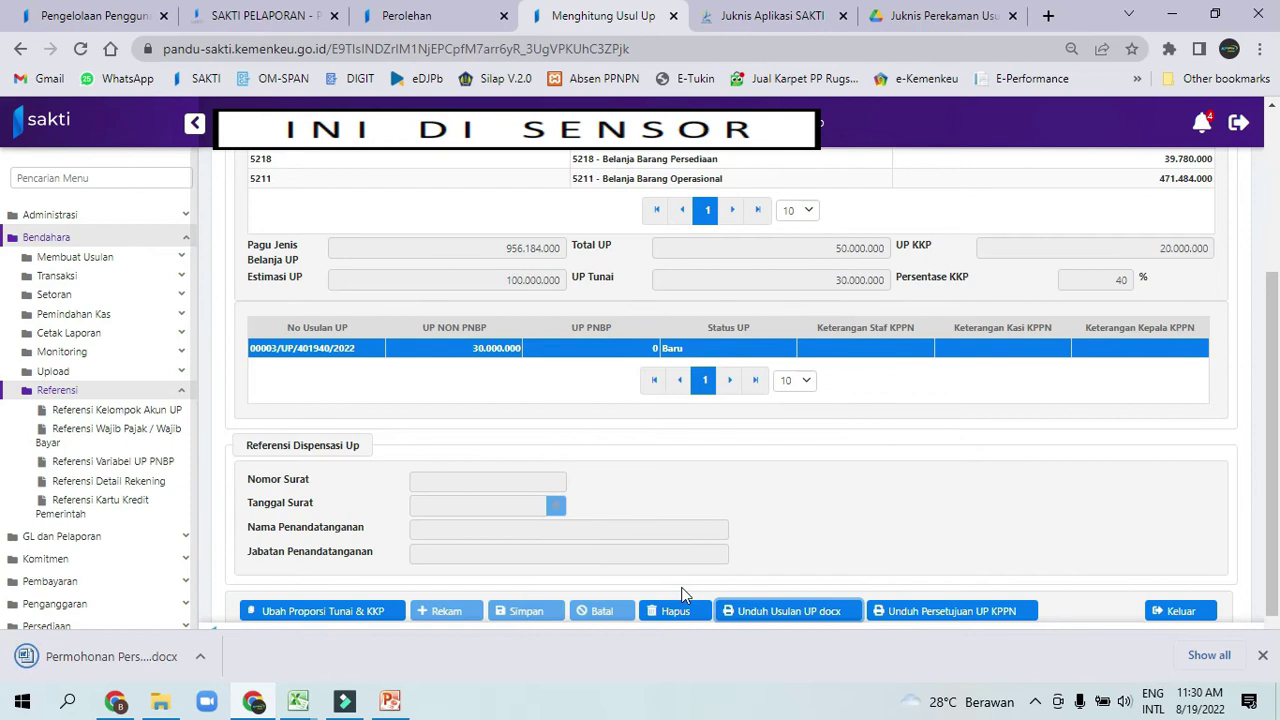
Step: Open the downloaded Permohonan Persetujuan Uang Persediaan letter in a maximized Word window and enable editing
click(113, 656)
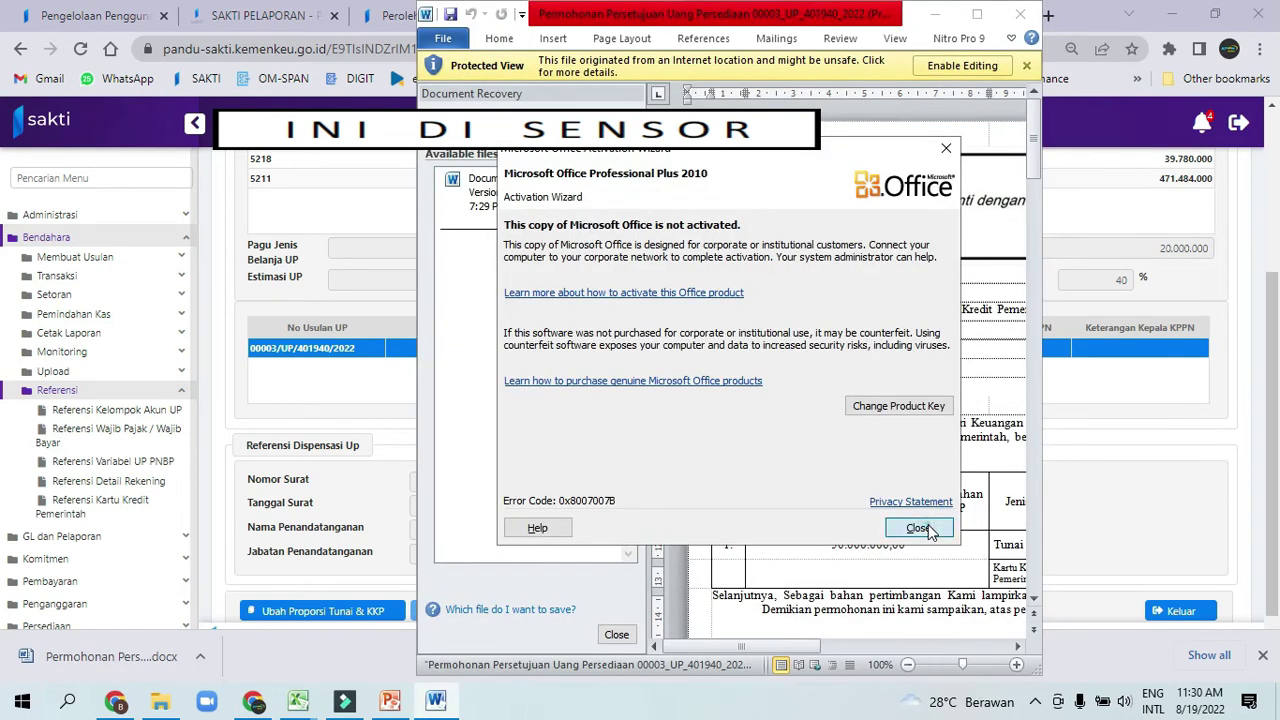
click(917, 528)
click(977, 14)
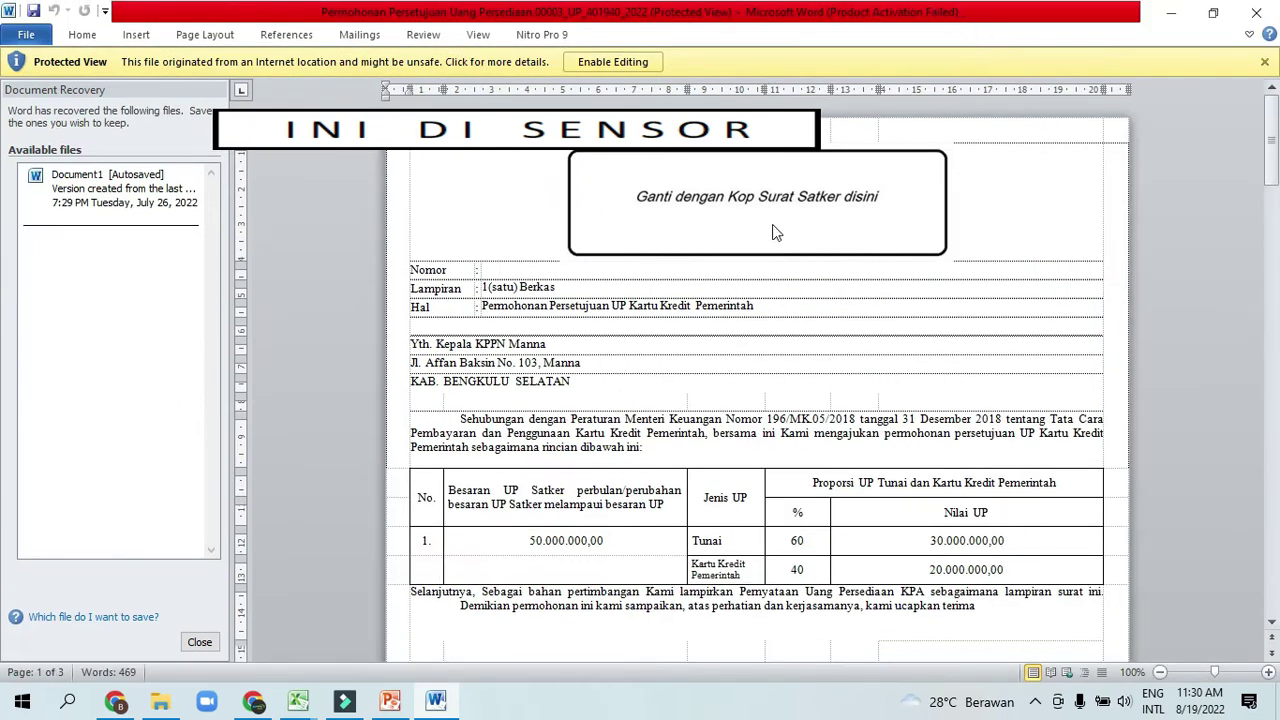
click(613, 62)
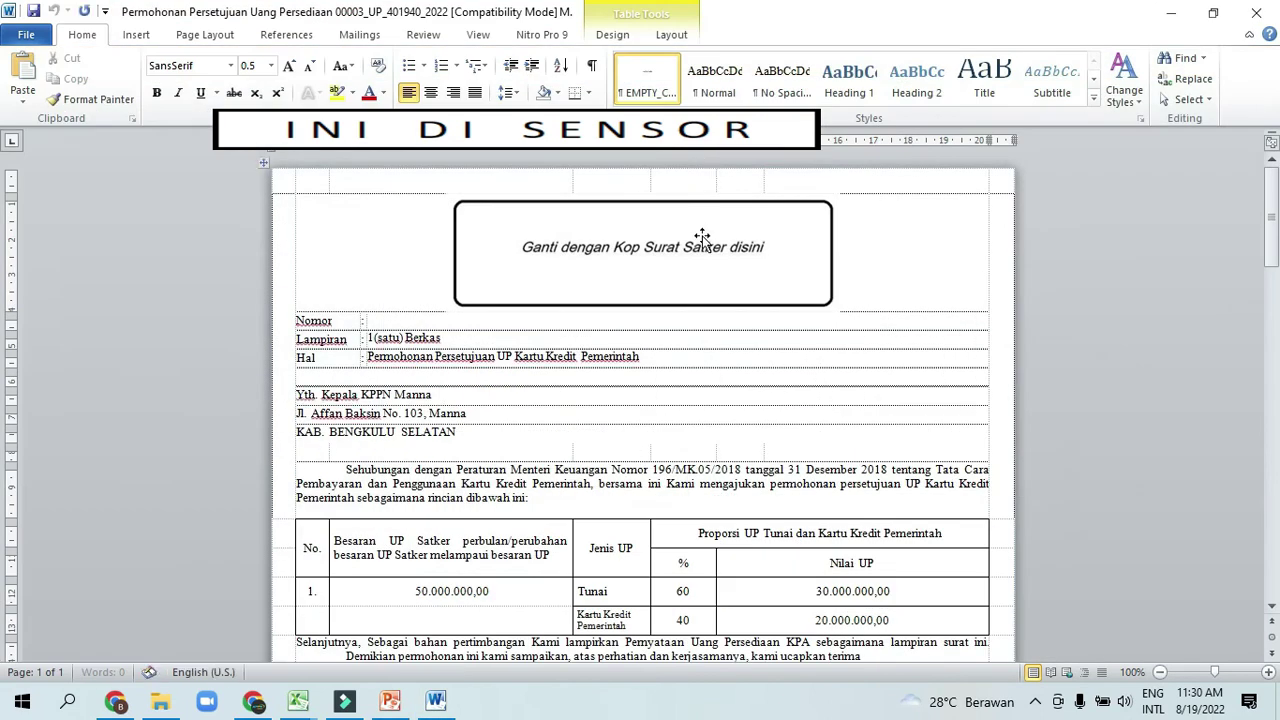
Step: Review the letter from its letterhead placeholder to its last page and return to SAKTI in the browser
click(700, 237)
scroll(755, 310, down, 5)
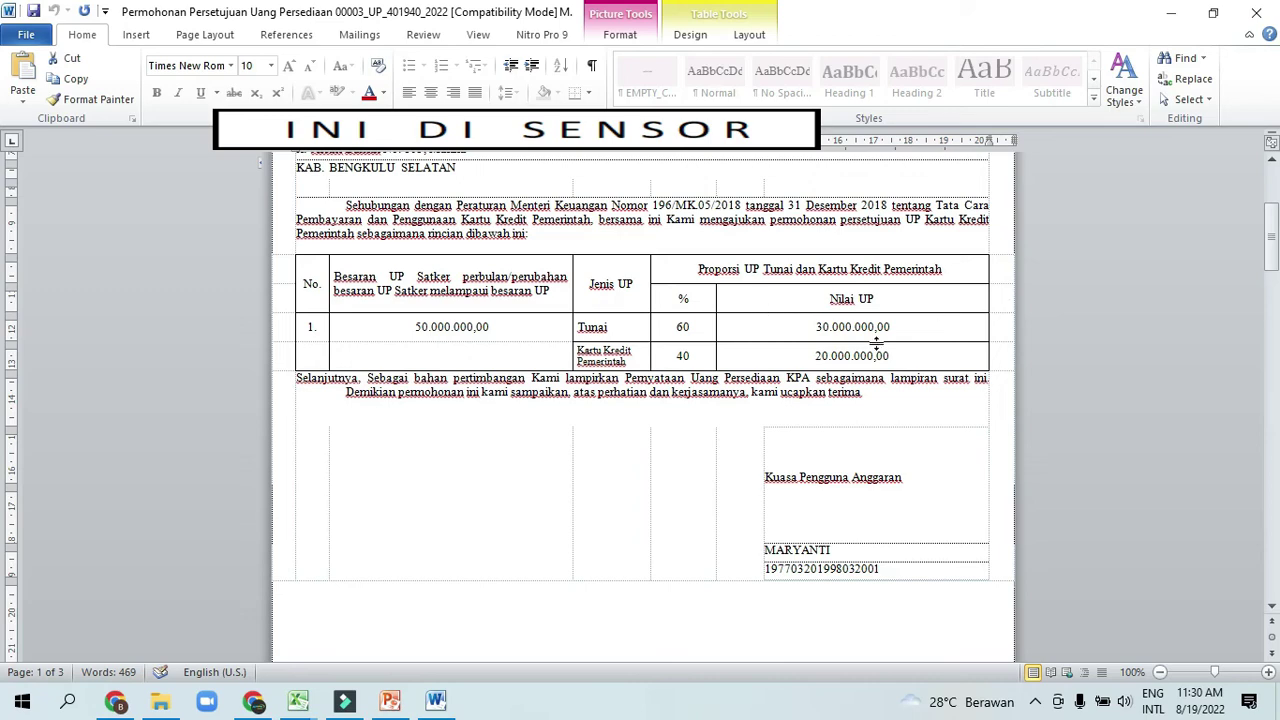
drag(1272, 240, 1275, 668)
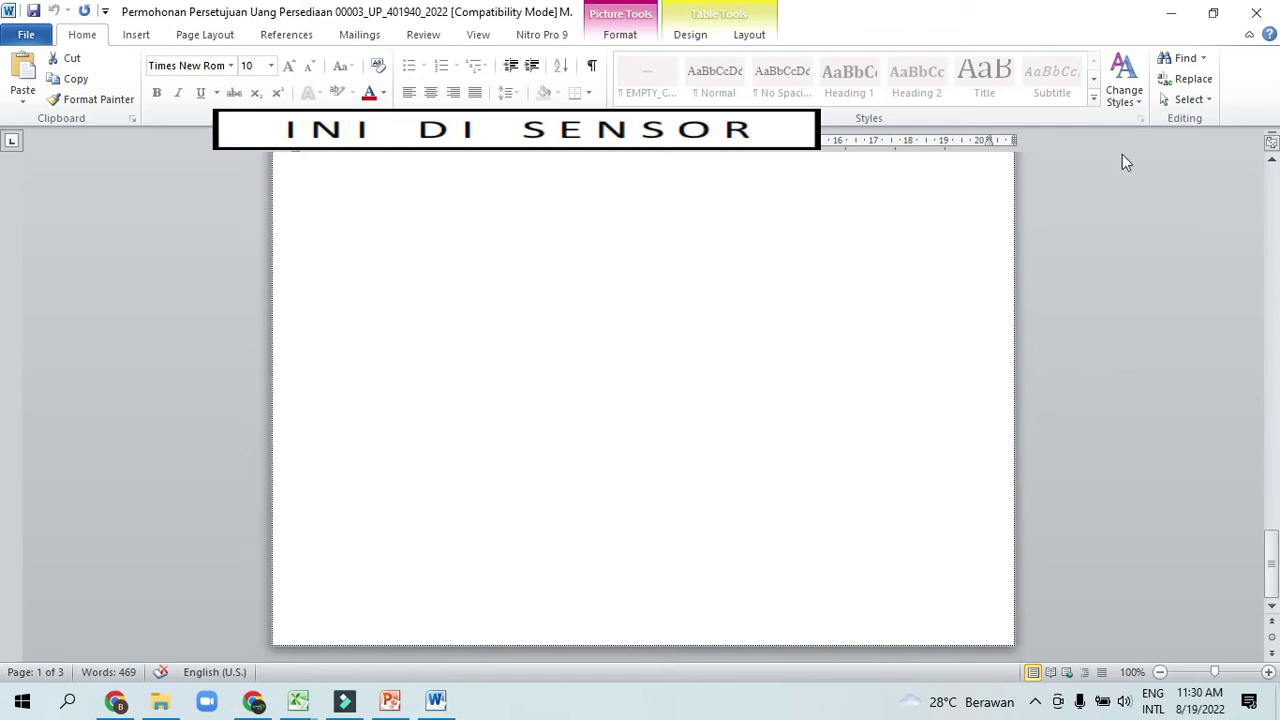
click(1170, 20)
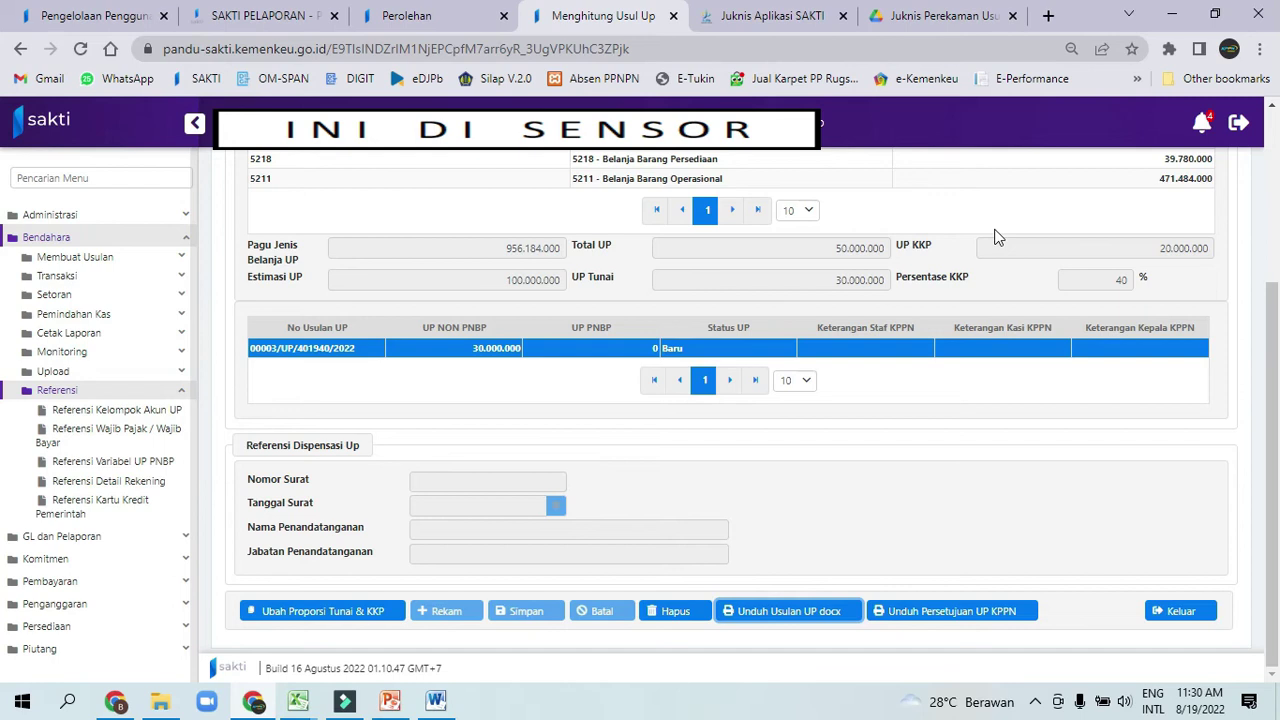
Step: Open the Referensi Kelompok Akun UP page in the Bendahara session to examine the recorded account groups
click(74, 257)
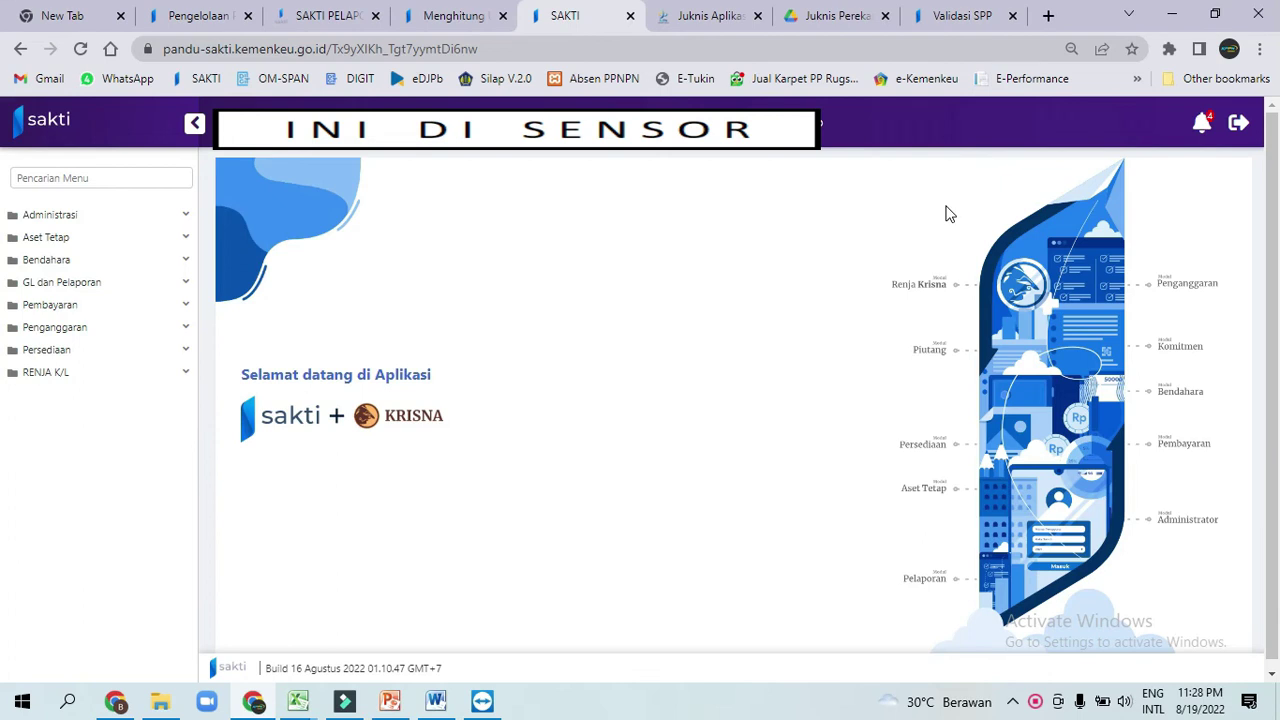
click(425, 10)
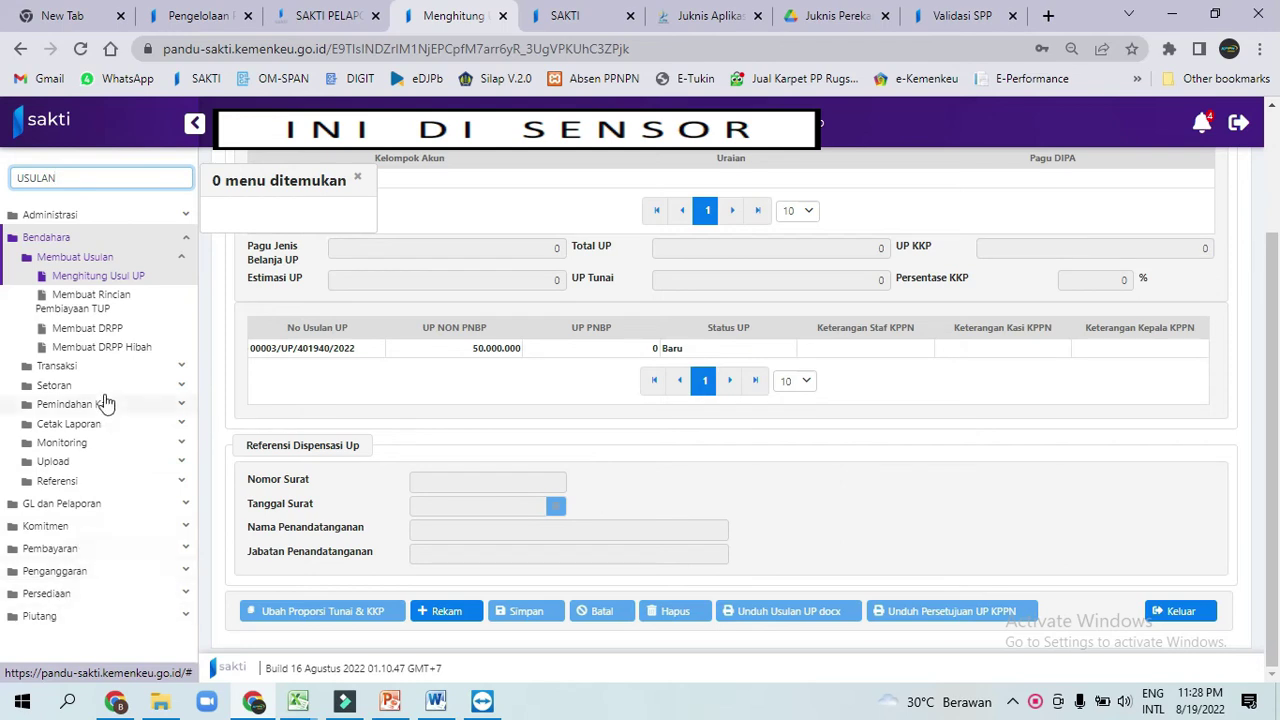
click(68, 481)
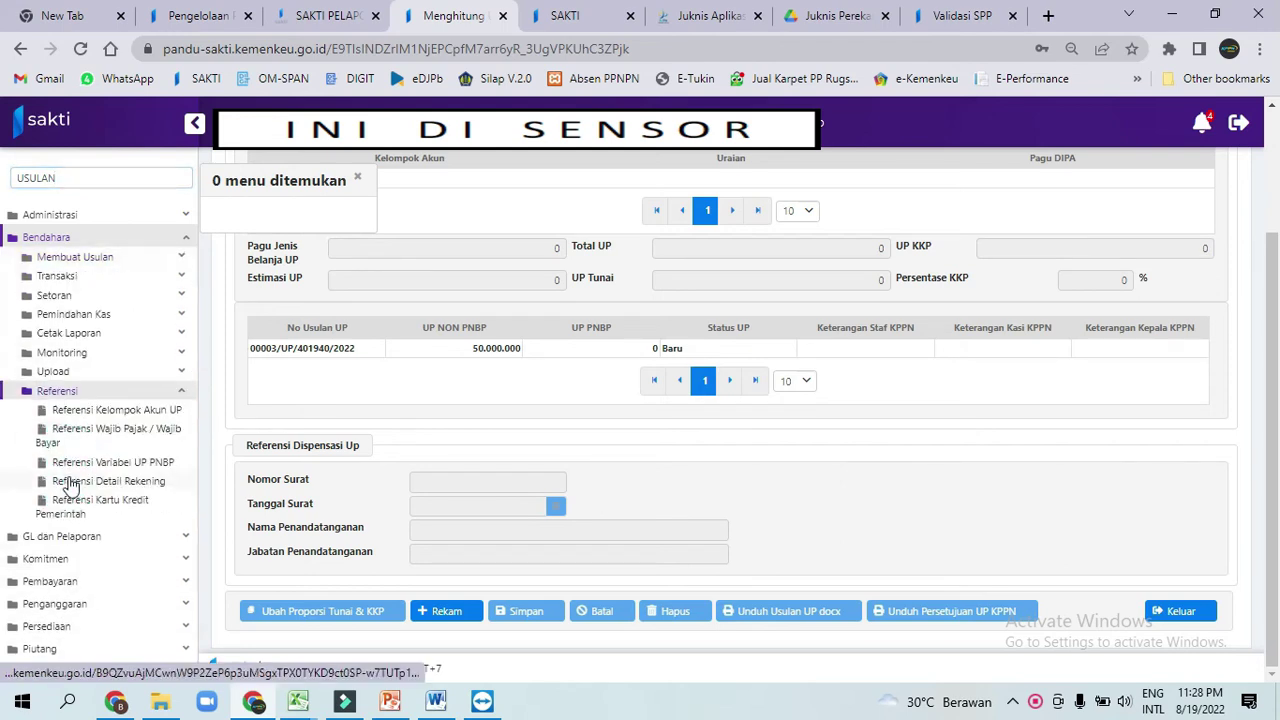
click(122, 413)
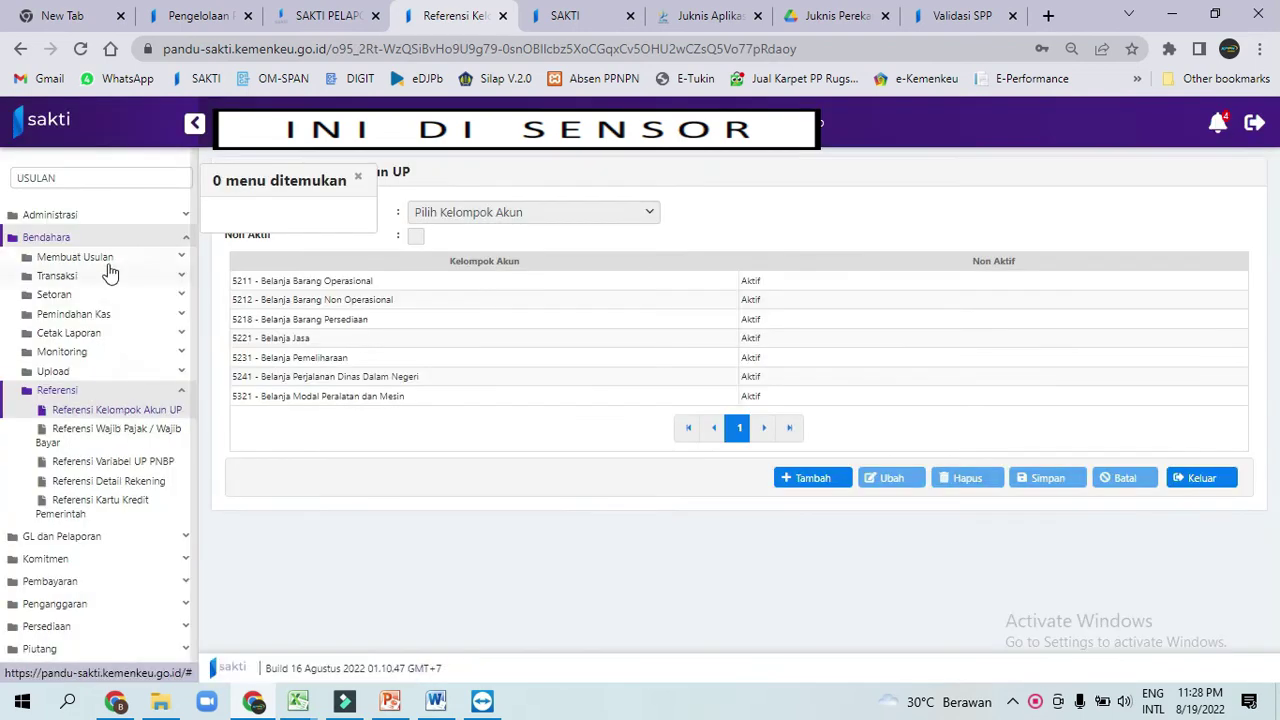
Step: Return to Menghitung Usul UP, dismiss the menu search result and load the saved proposal's details
click(106, 264)
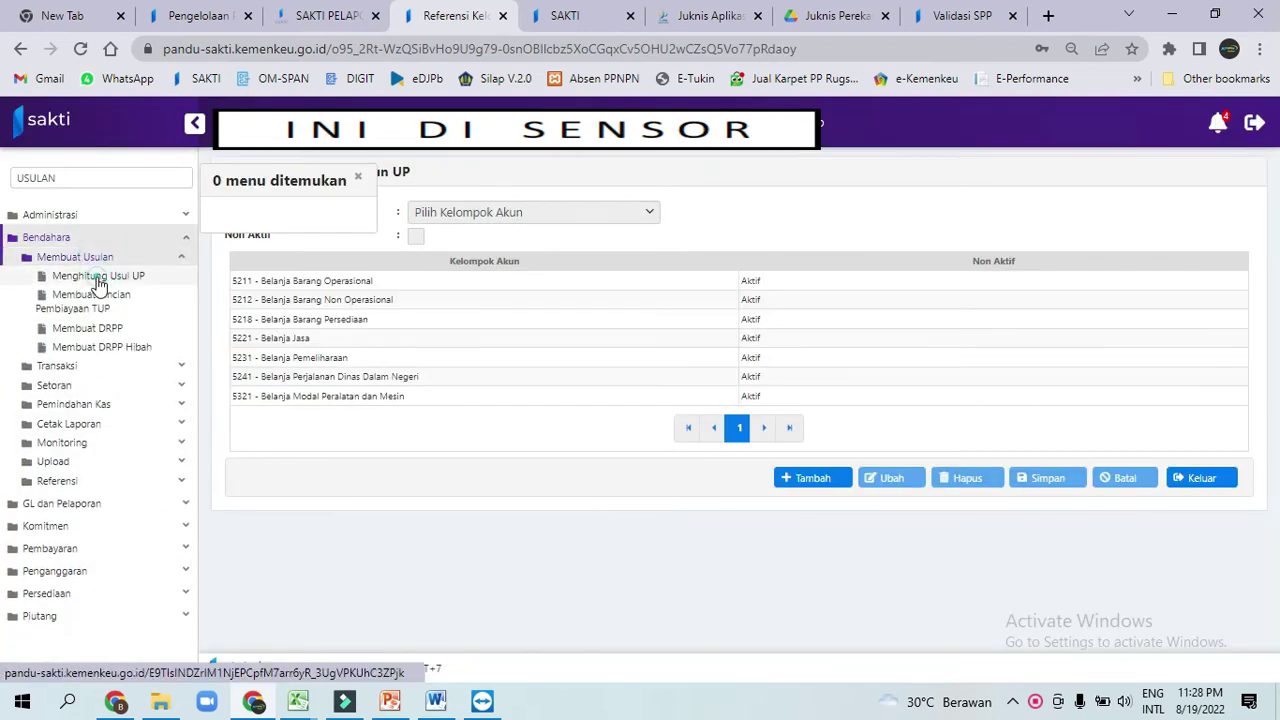
click(98, 278)
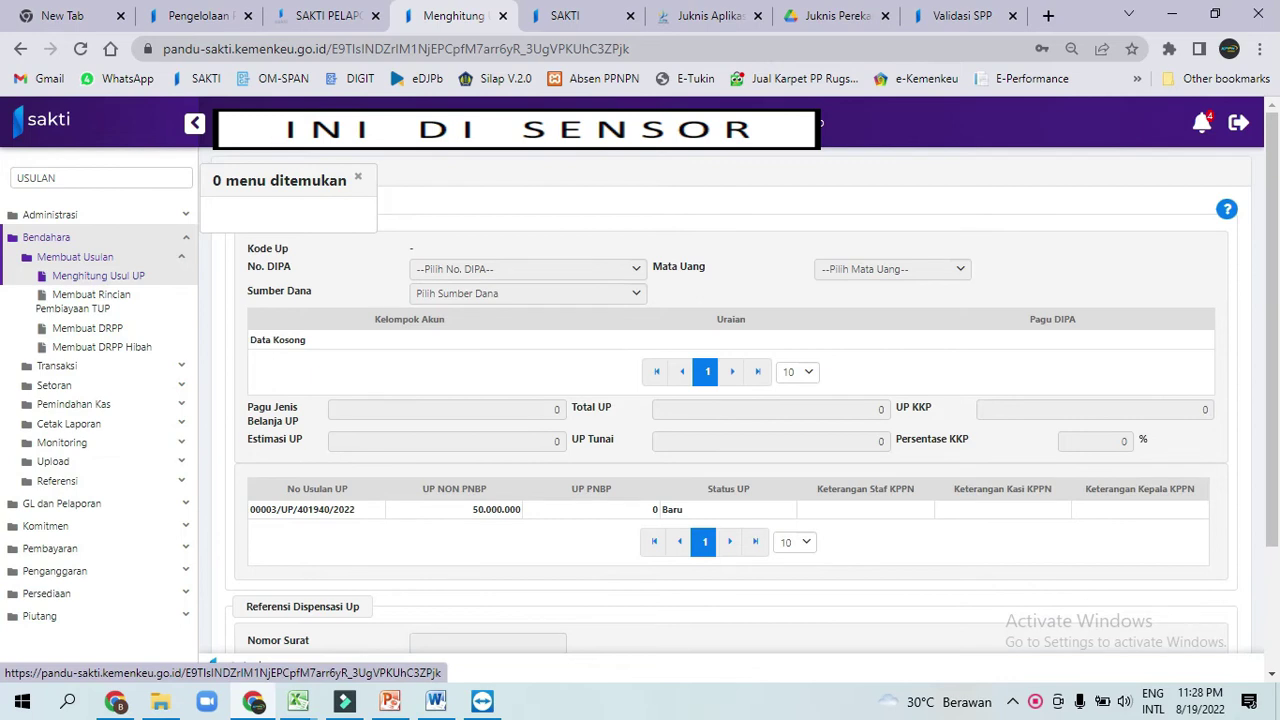
click(358, 177)
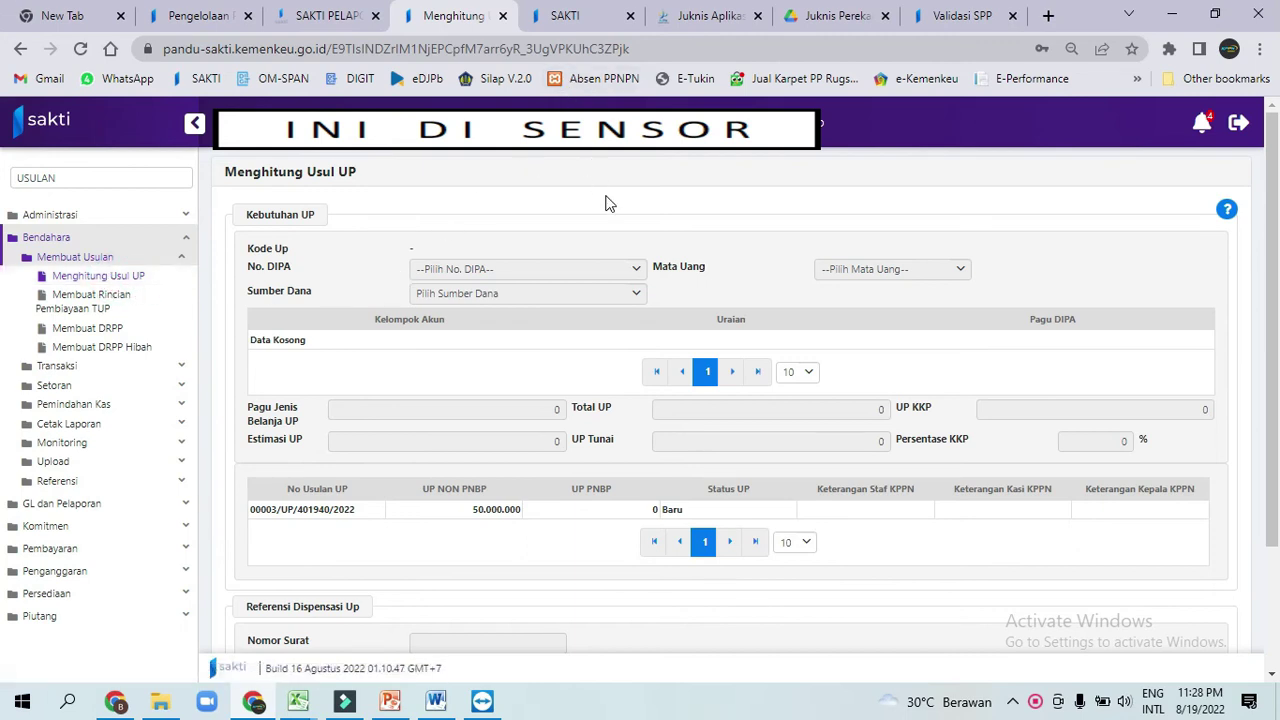
click(443, 512)
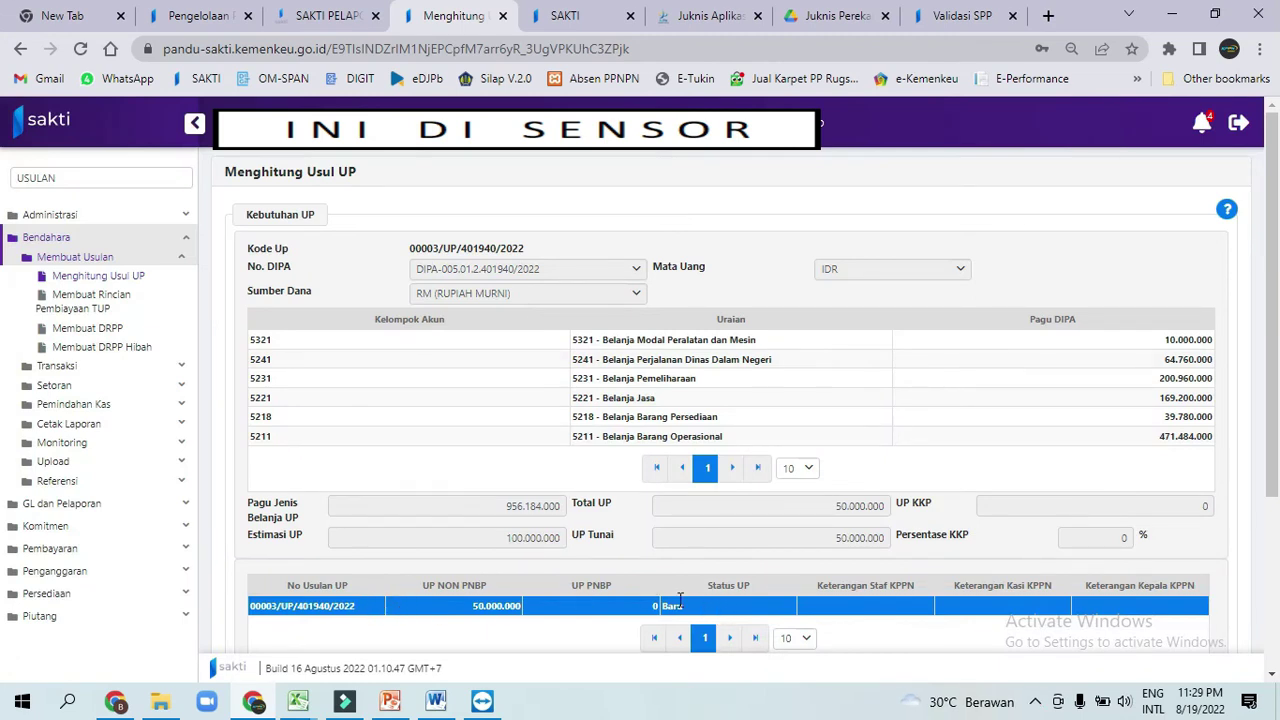
Step: Open Validasi Usulan UP KPA in the other SAKTI session's Bendahara module and select the listed UP proposal
click(565, 15)
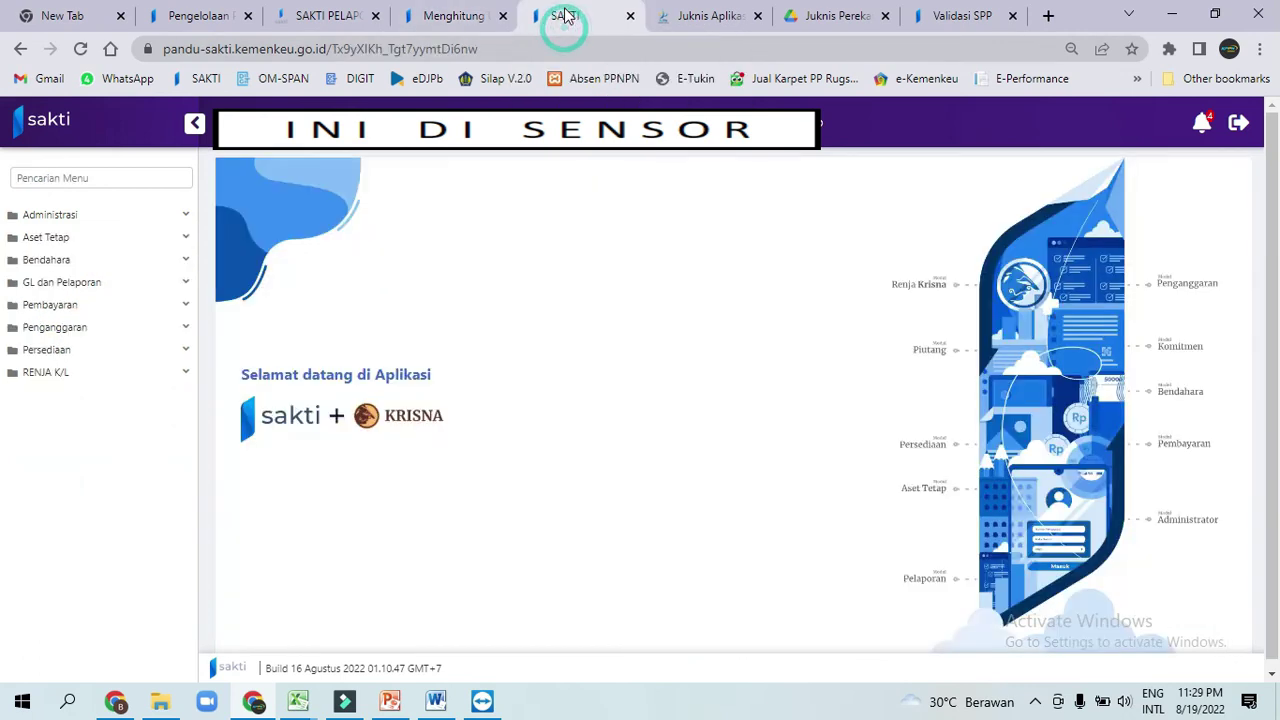
click(118, 259)
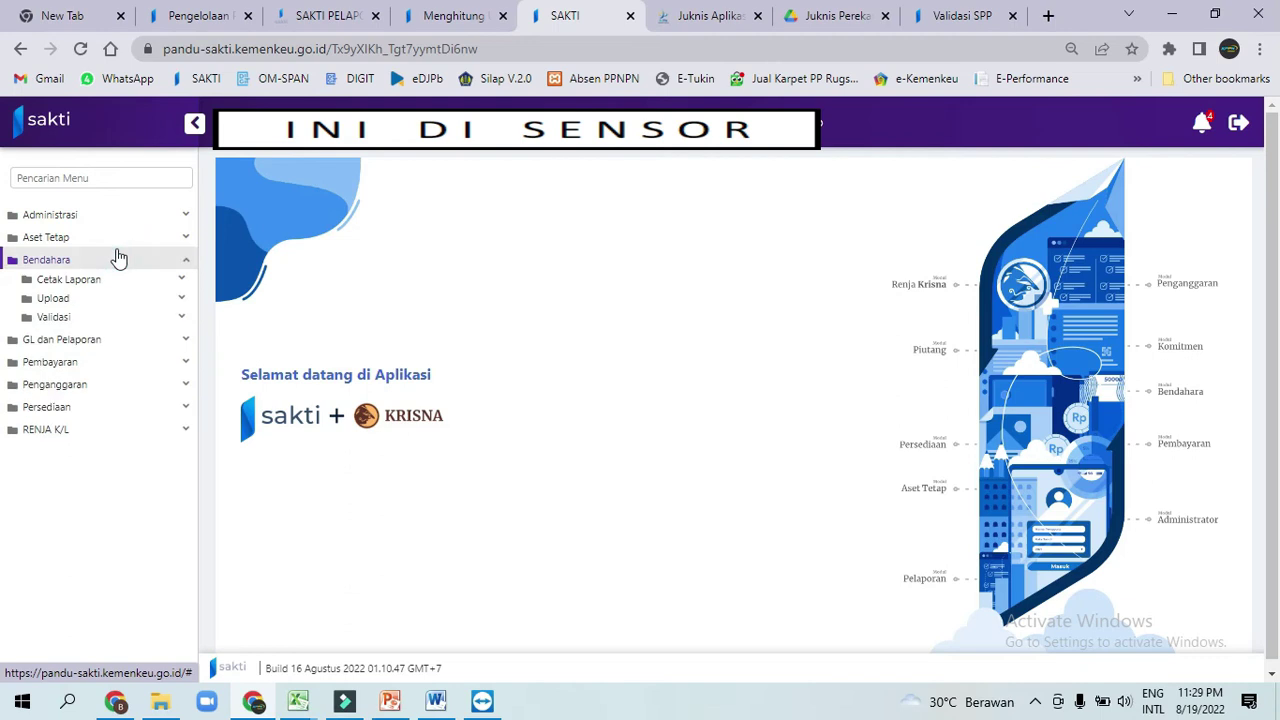
click(97, 320)
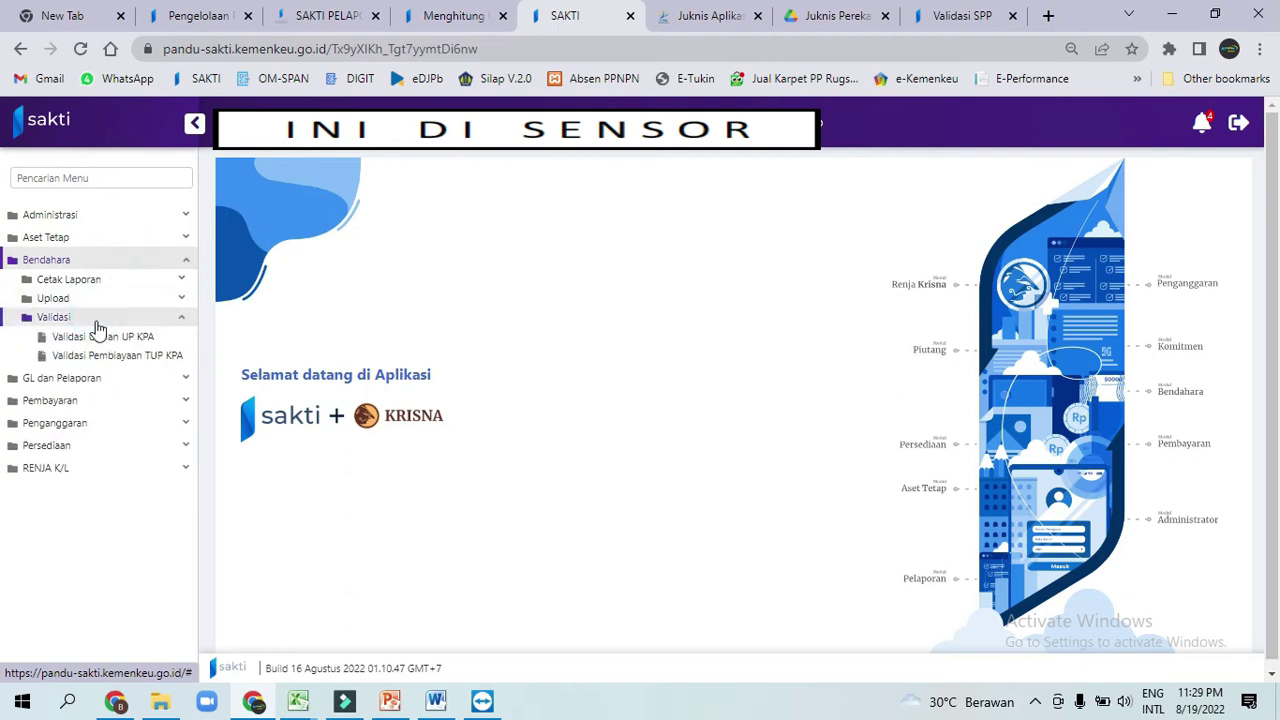
click(90, 343)
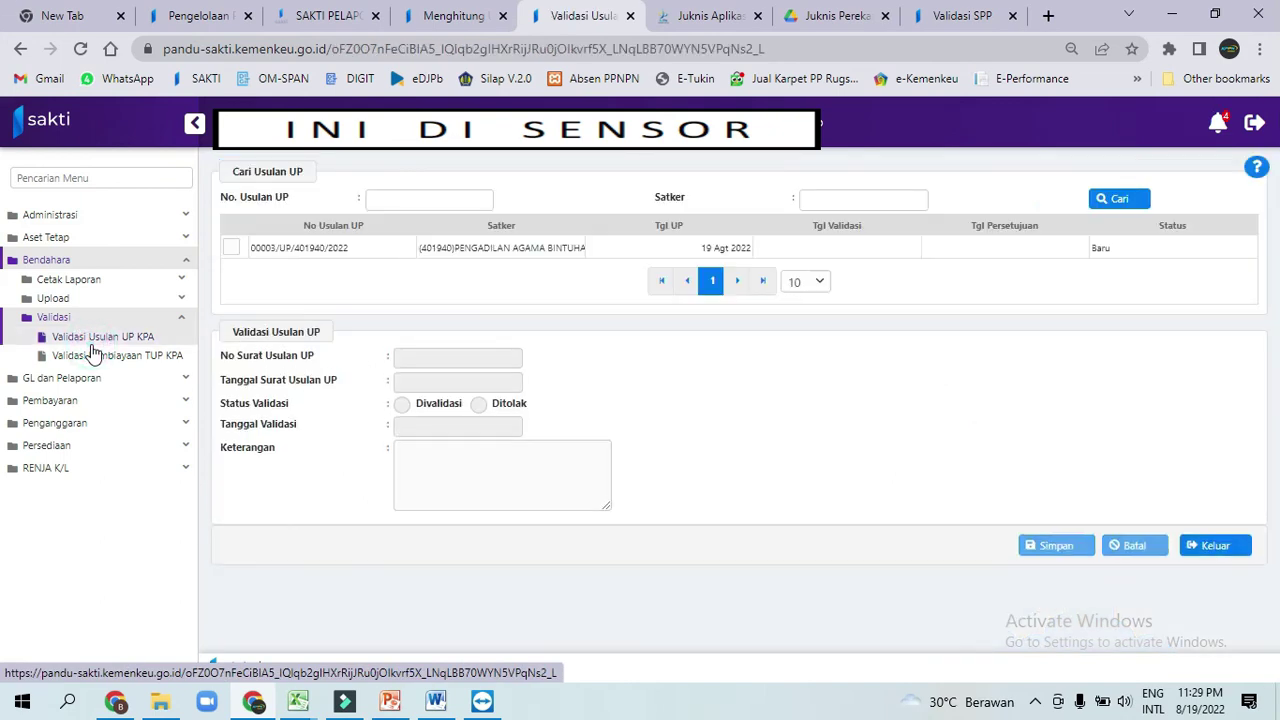
click(232, 248)
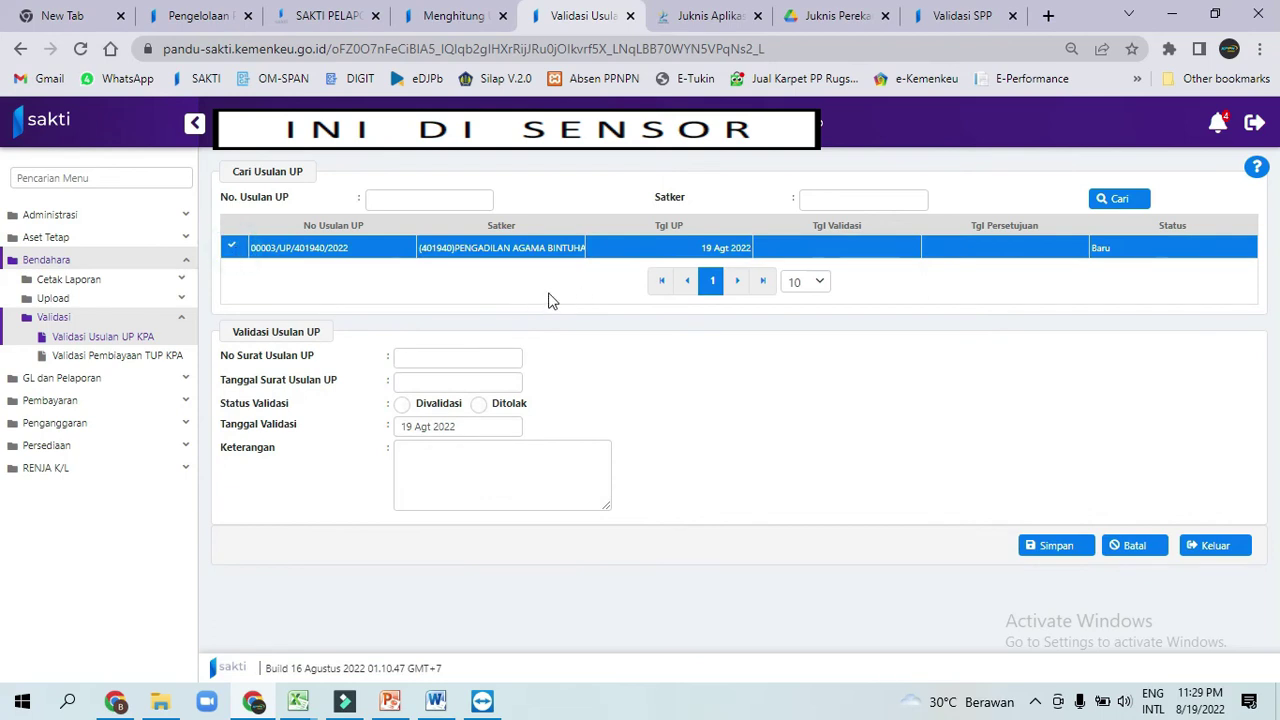
Step: Enter 01 as the UP proposal's letter number and set its letter date to 19 Agt 2022
click(430, 354)
text(01)
key(Tab)
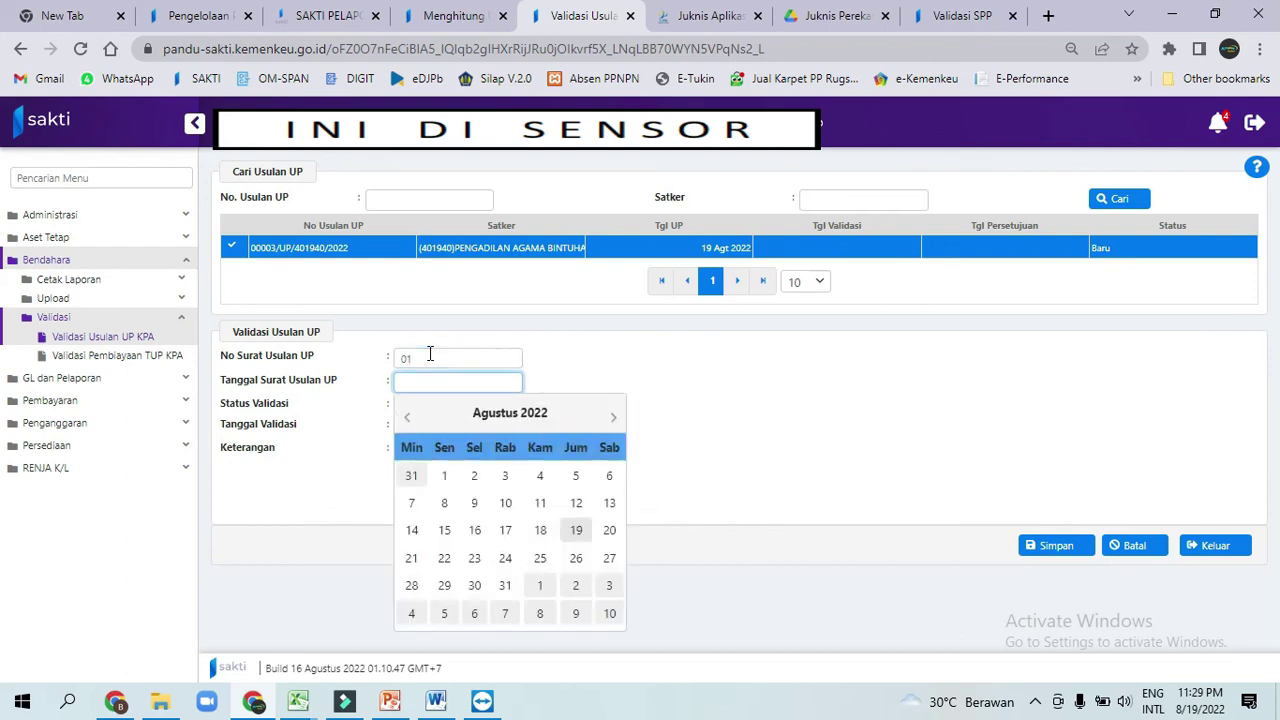
click(412, 420)
click(412, 420)
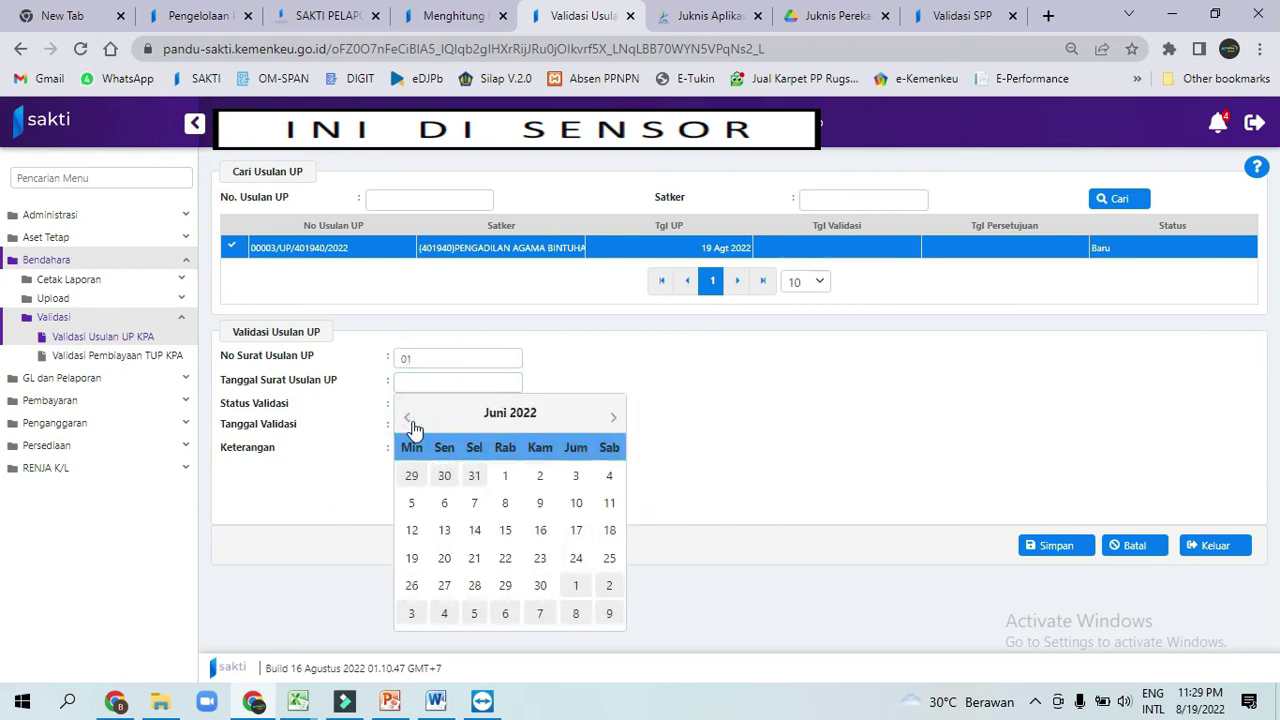
click(412, 421)
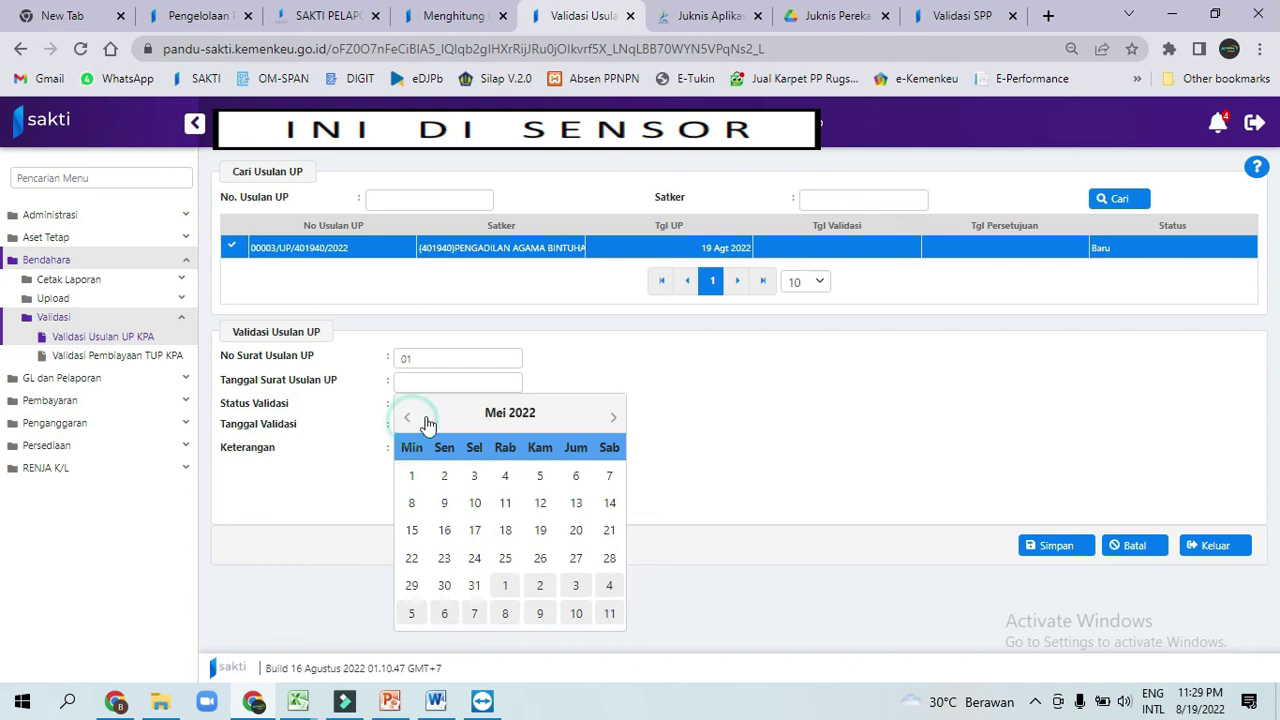
click(613, 418)
click(613, 418)
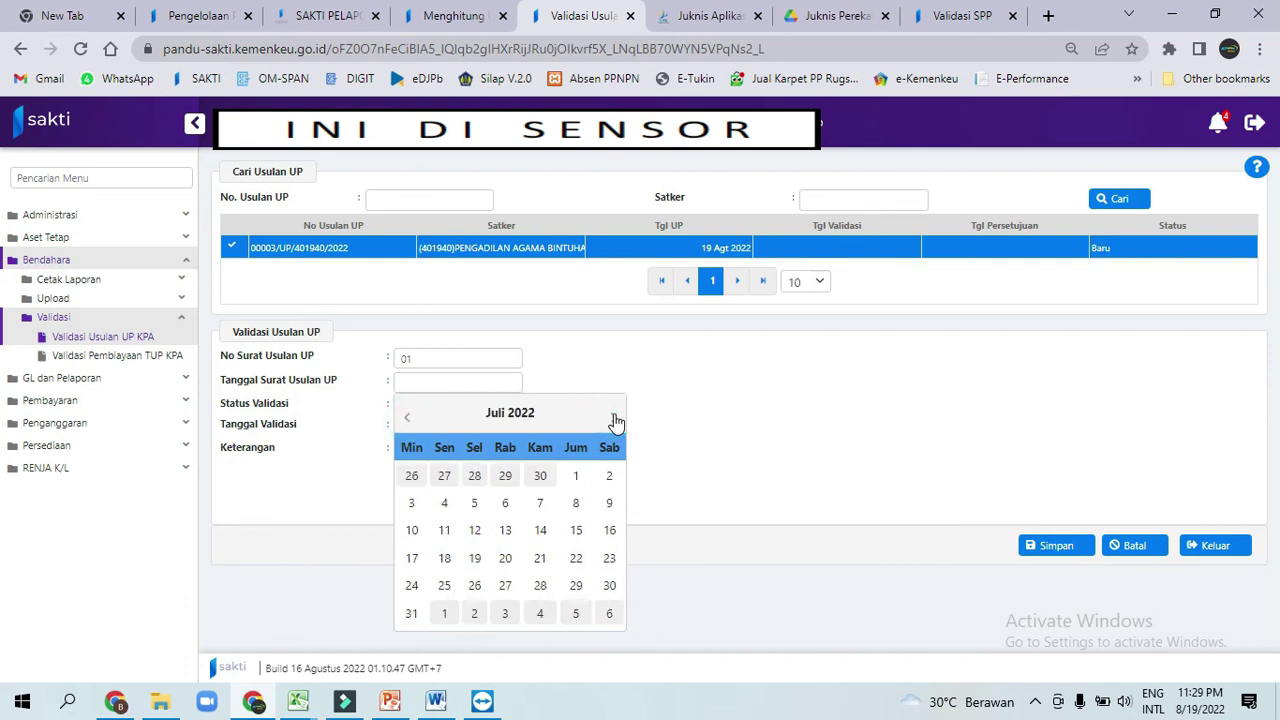
click(615, 420)
click(576, 531)
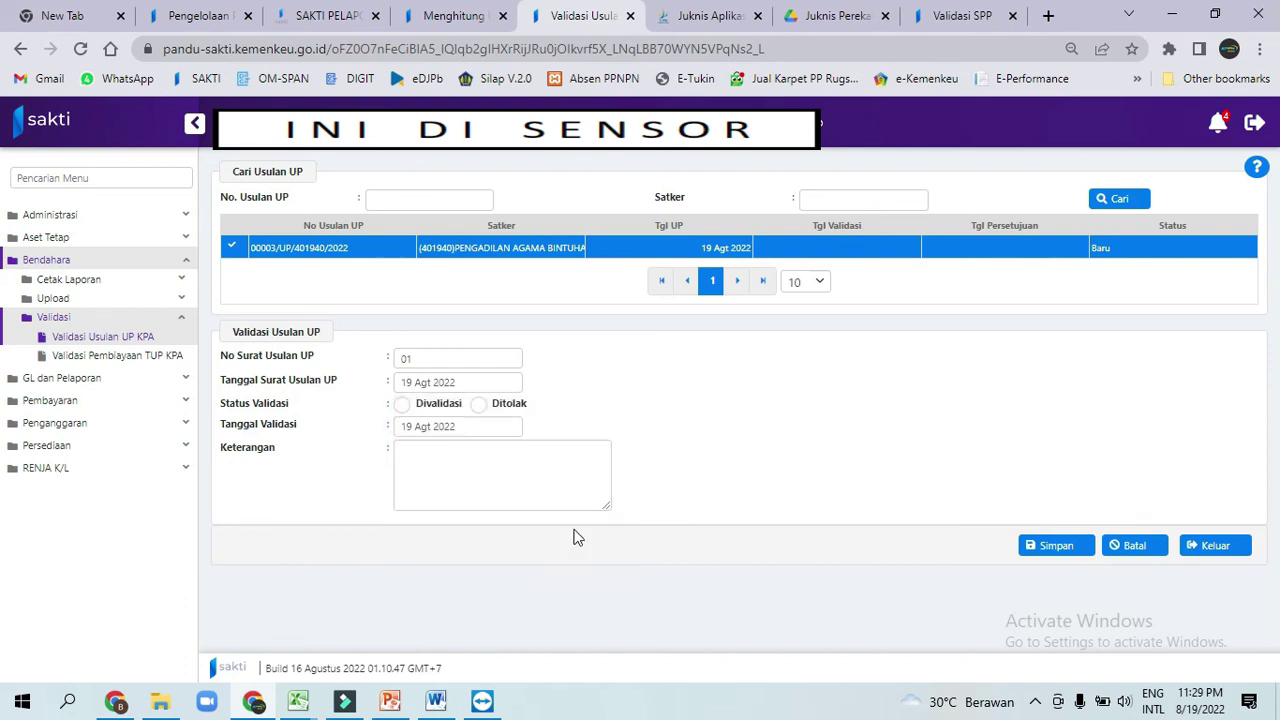
Step: Mark the UP proposal as Divalidasi with the remark SETUJUI and save the validation
click(402, 406)
click(427, 475)
text(SETUJUI)
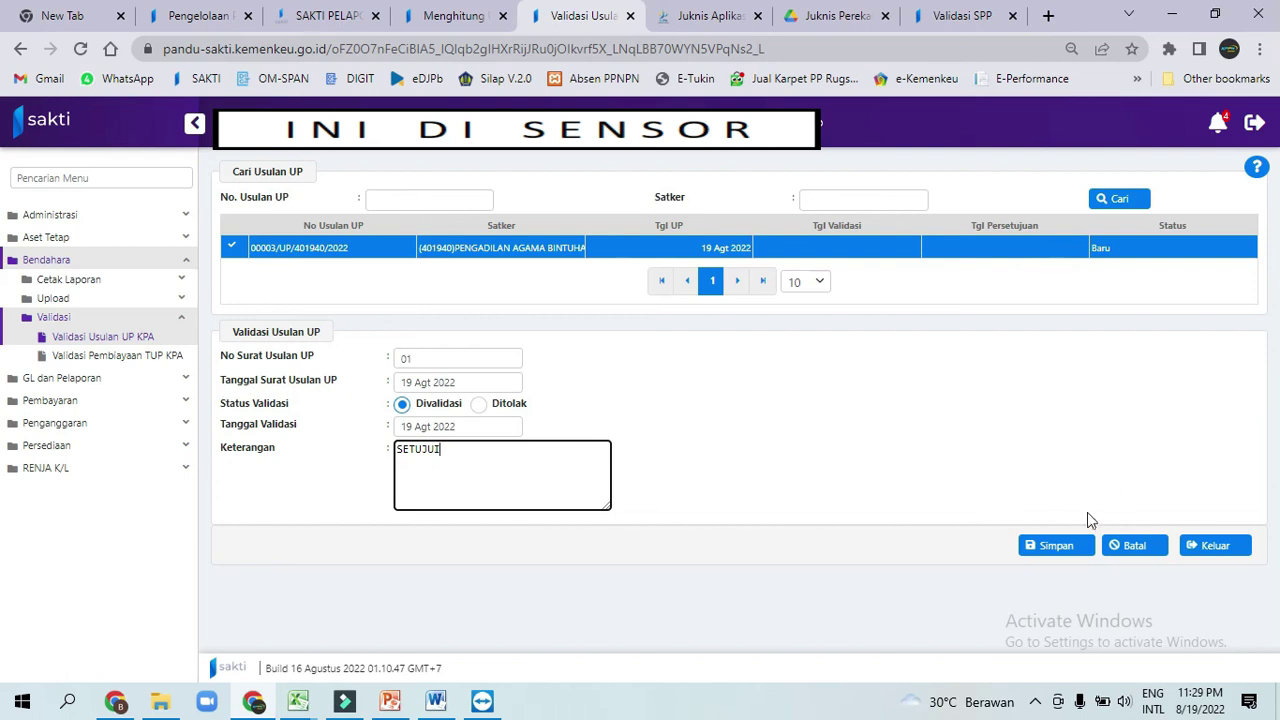
click(1053, 542)
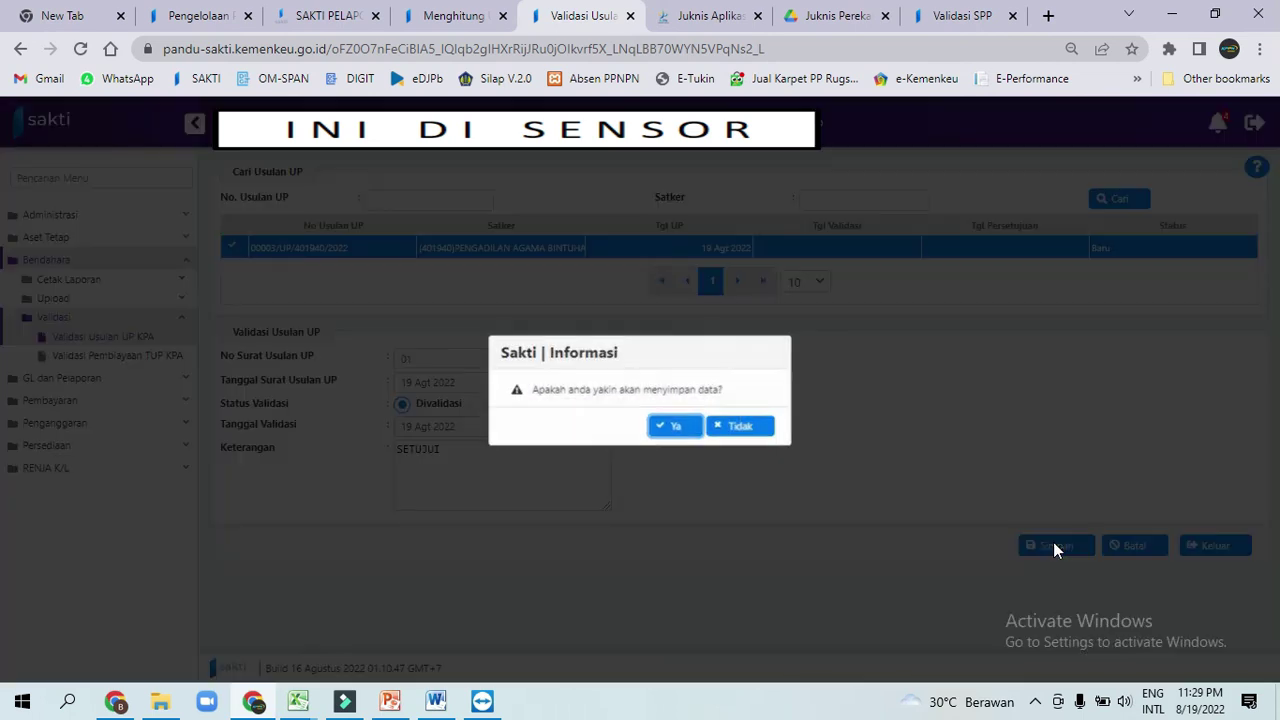
click(674, 428)
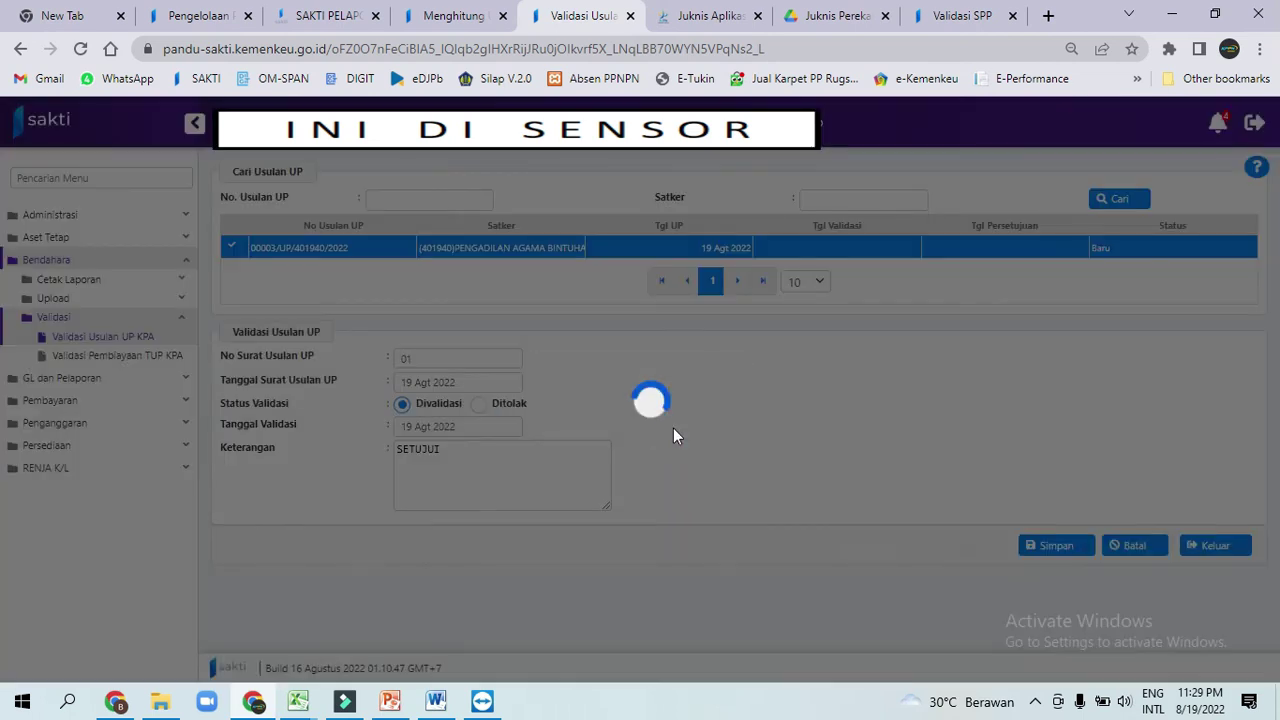